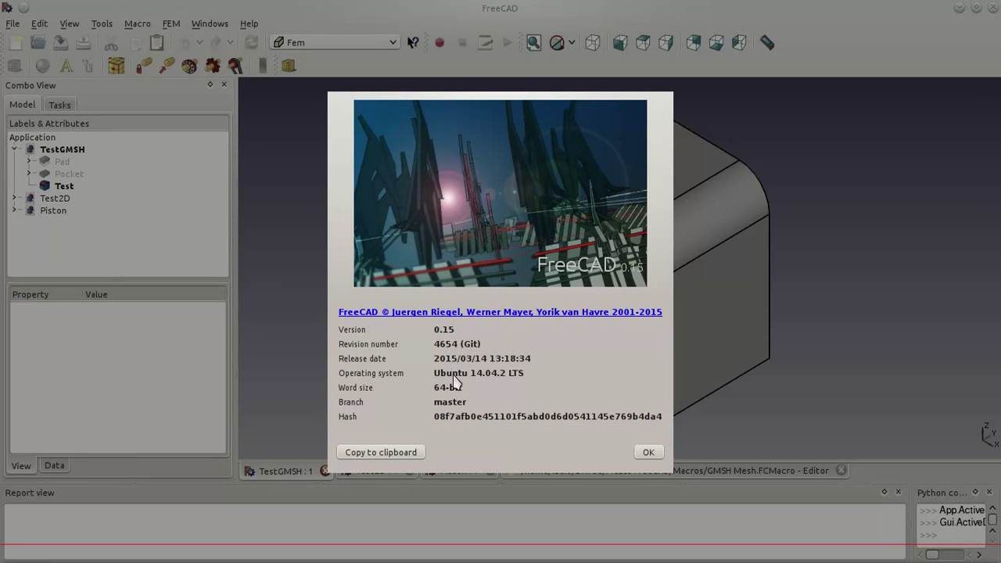
Dismiss the About dialog and review the GMSH Mesh.FCMacro source code in the editor
left_click(648, 453)
middle_click_drag(500, 258, 347, 219)
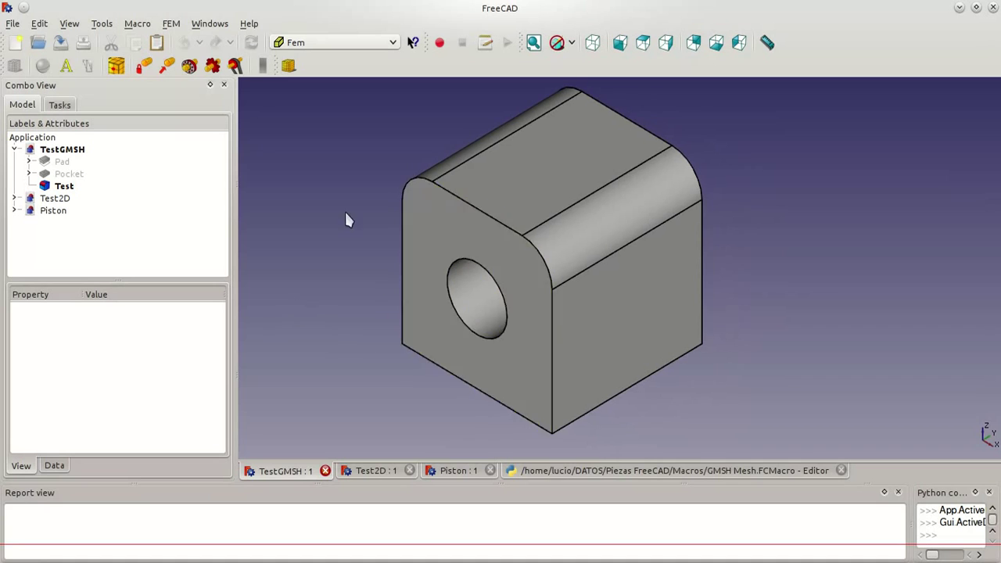
left_click(536, 470)
scroll(771, 165, "down", 6)
scroll(777, 226, "down", 13)
scroll(771, 237, "down", 6)
scroll(782, 229, "up", 14)
scroll(781, 230, "up", 15)
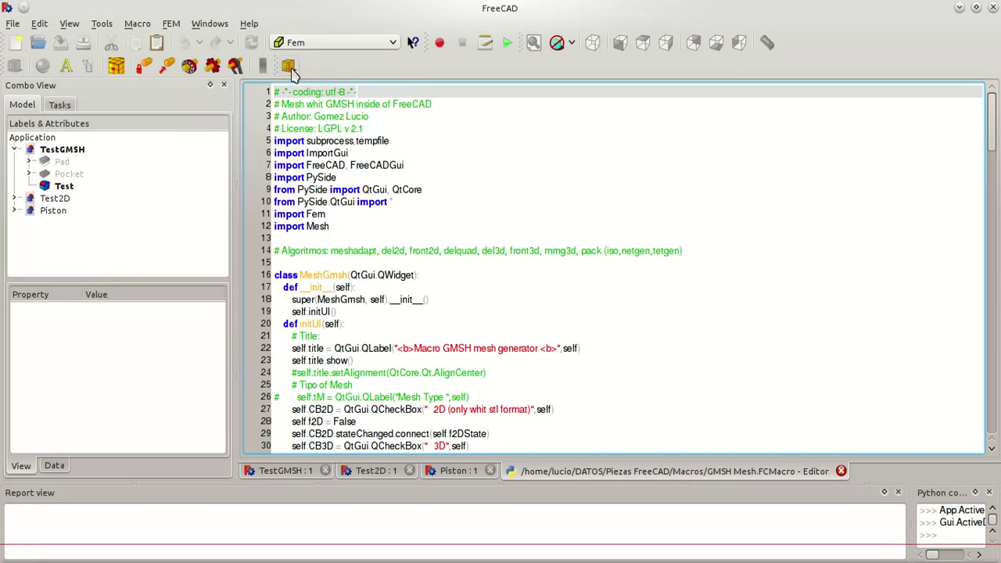
Run the GMSH Mesh macro and fit the whole TestGMSH block in its 3D view
left_click(505, 45)
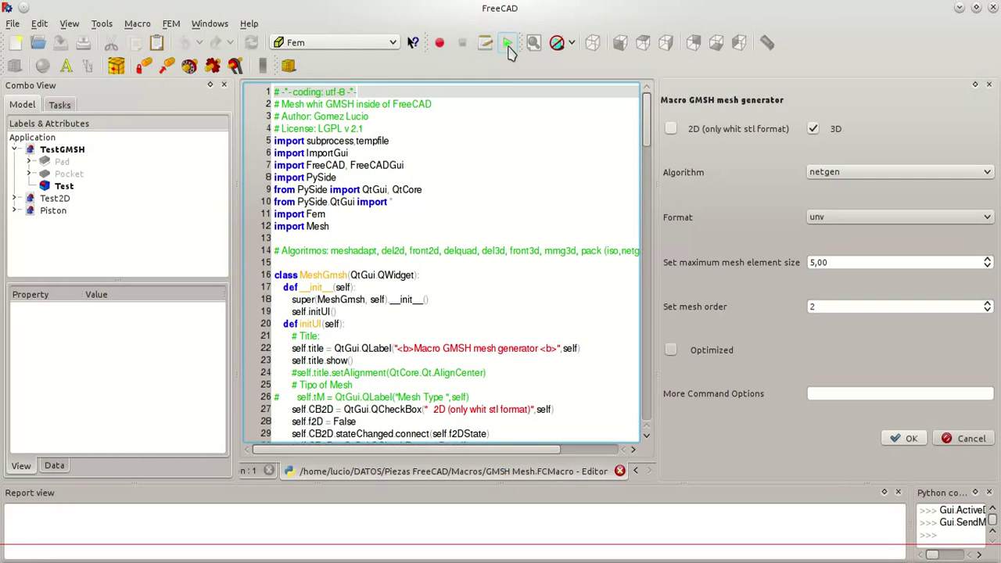
left_click(252, 475)
double_click(61, 152)
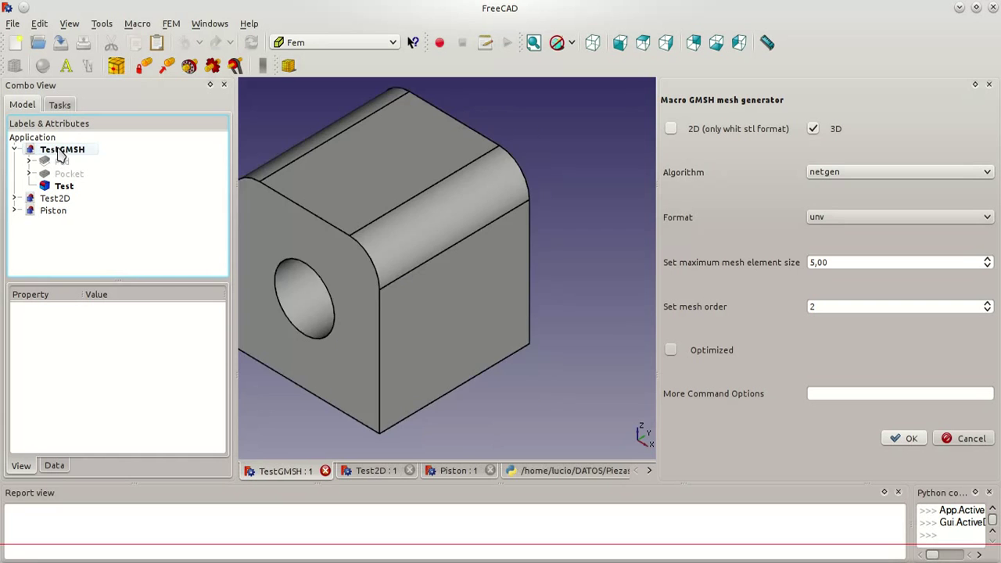
key("v")
key("f")
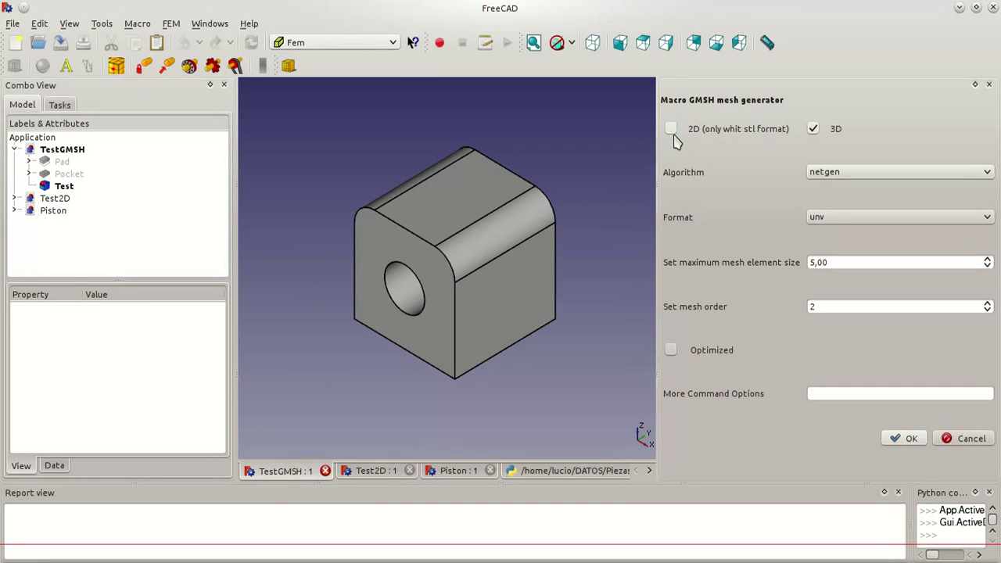
Keep netgen algorithm and unv format, and select the Test block for meshing
left_click(813, 170)
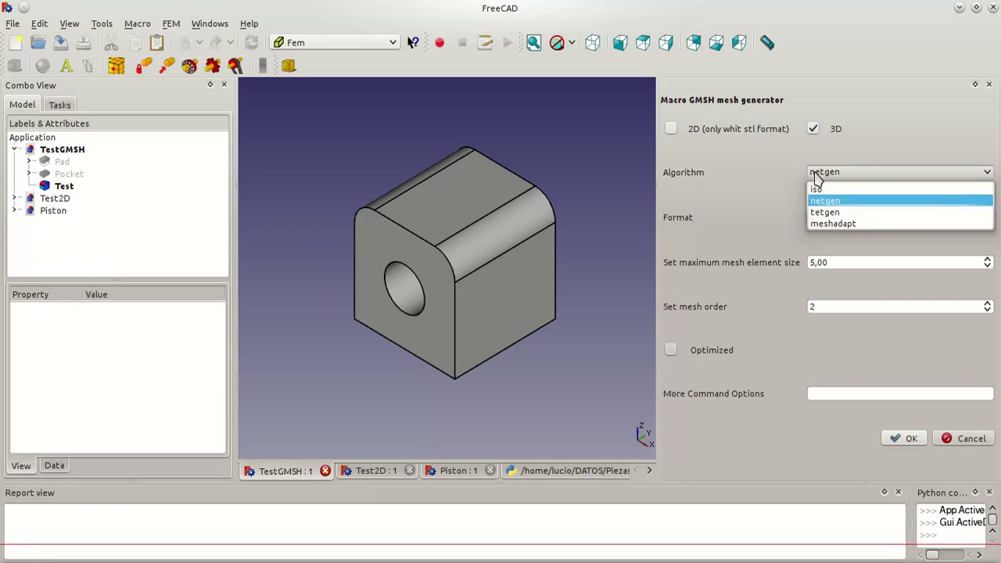
left_click(768, 195)
left_click(818, 215)
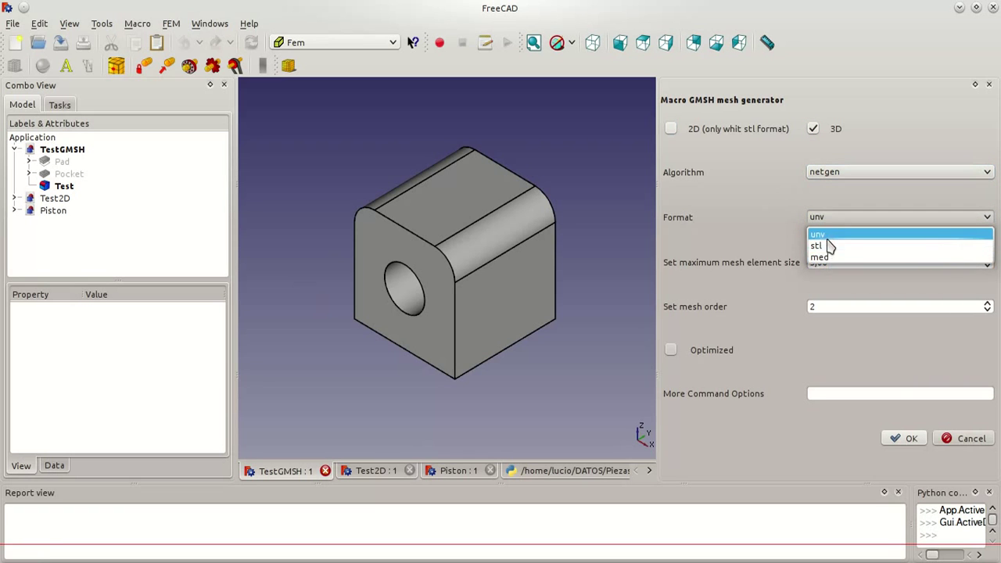
left_click(759, 224)
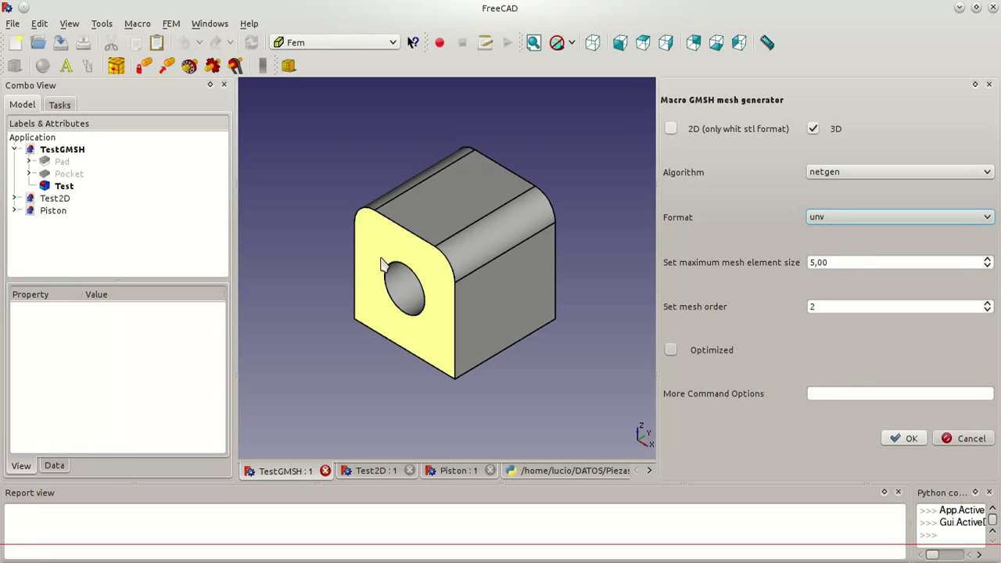
left_click(49, 189)
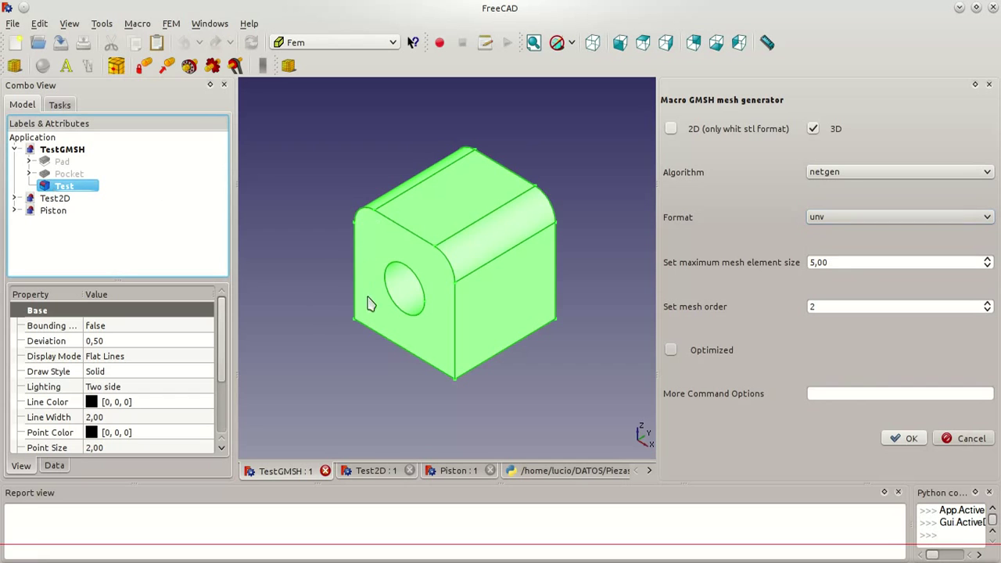
Mesh the Test block into Fillet_Mesh and hide the original Test solid
left_click(893, 439)
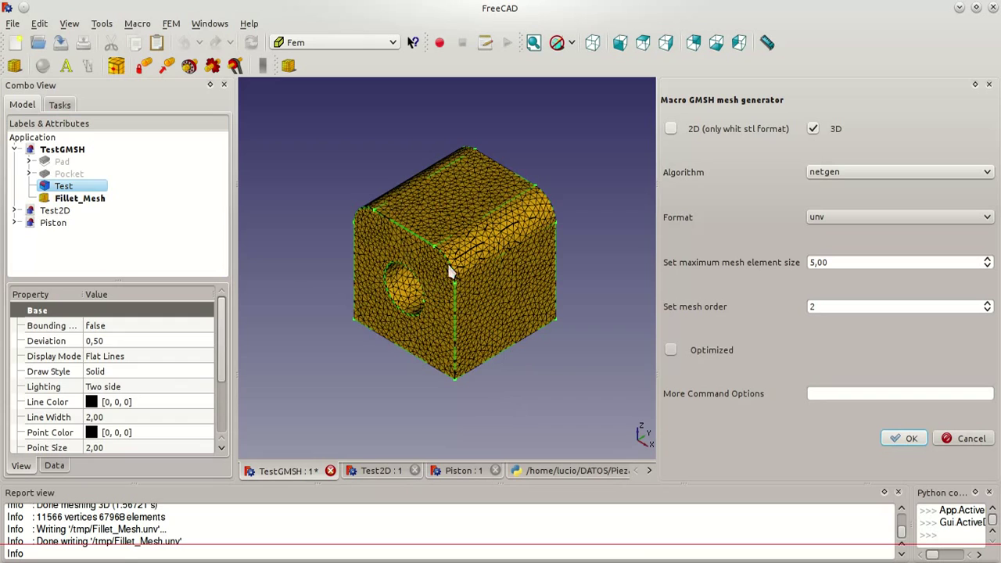
right_click(69, 188)
left_click(114, 256)
mouse_move(423, 334)
middle_mouse_down()
mouse_move(495, 284)
mouse_move(431, 276)
mouse_move(454, 320)
middle_mouse_up()
Enlarge the report log, highlight the 60658-element count, then restore the 3D view size
left_click(181, 523)
scroll(181, 523, "up", 1)
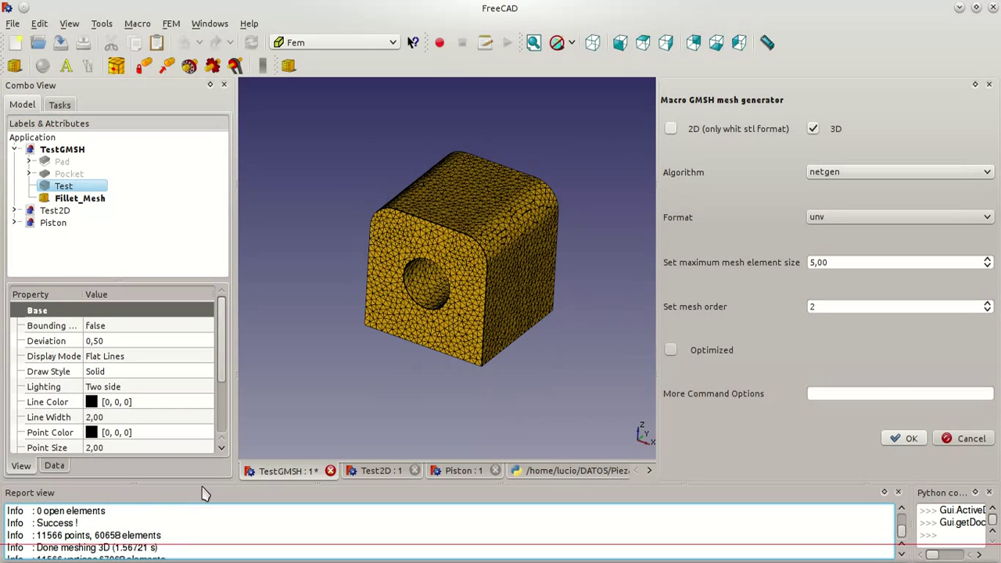
left_click_drag(201, 493, 198, 338)
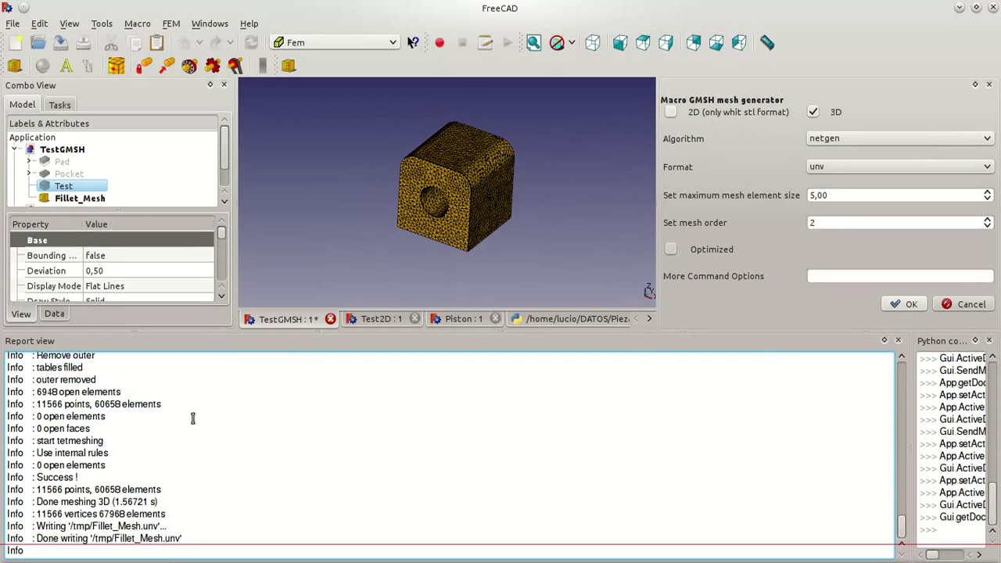
scroll(192, 418, "up", 5)
scroll(192, 419, "up", 5)
scroll(193, 419, "up", 5)
scroll(192, 418, "up", 5)
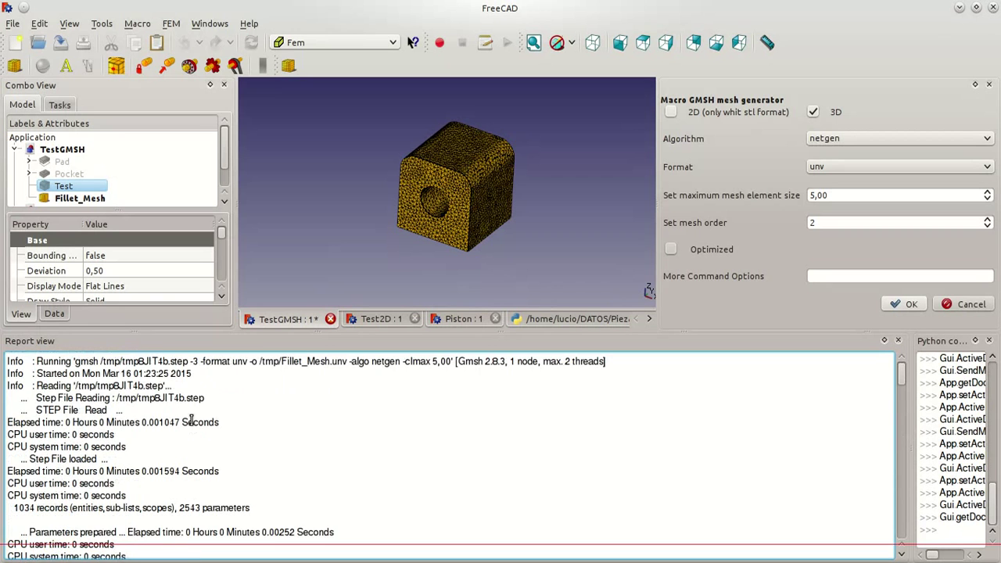
scroll(191, 421, "down", 2)
scroll(191, 421, "down", 5)
scroll(190, 421, "down", 5)
scroll(191, 421, "down", 5)
scroll(191, 420, "down", 5)
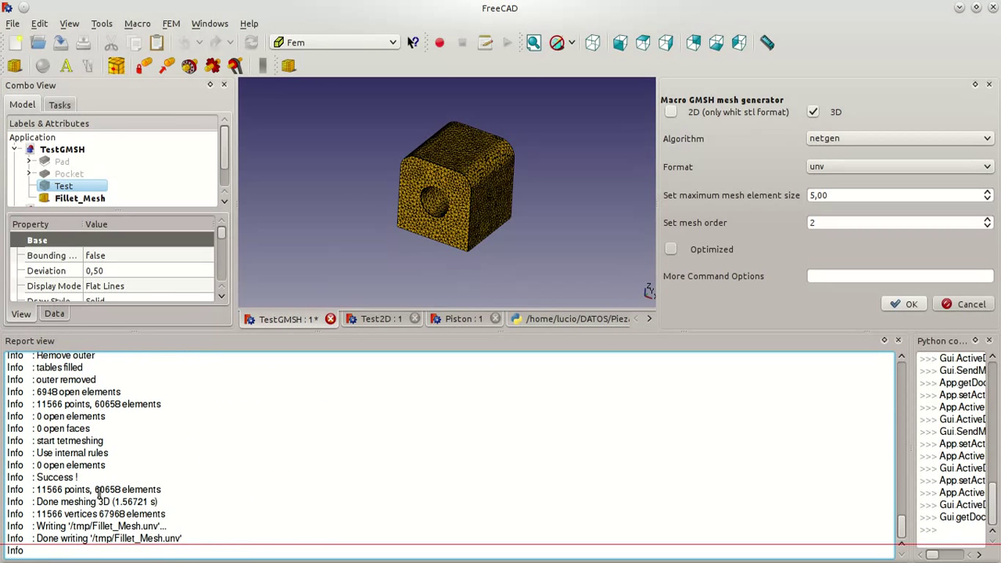
left_click_drag(95, 489, 166, 491)
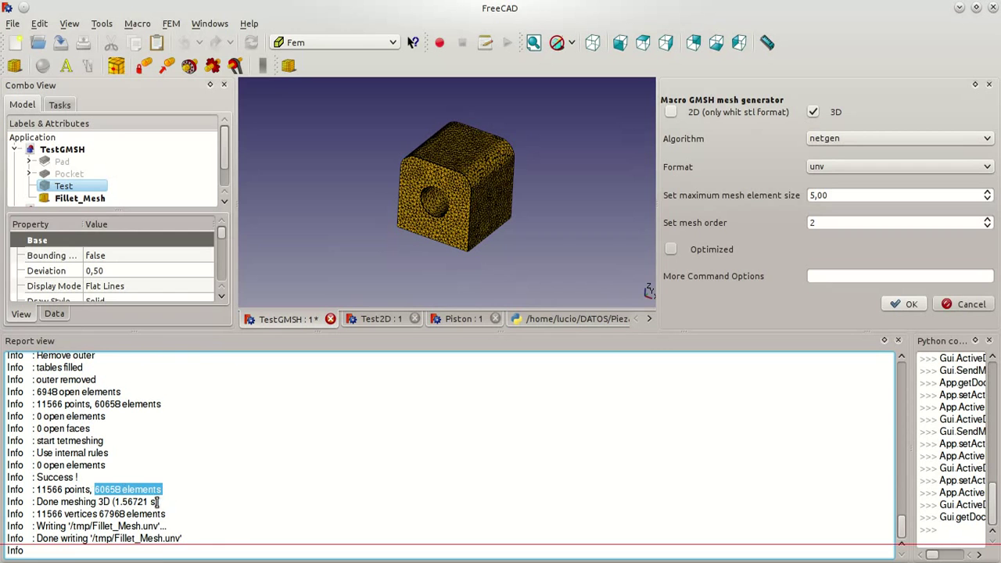
left_click_drag(344, 341, 350, 512)
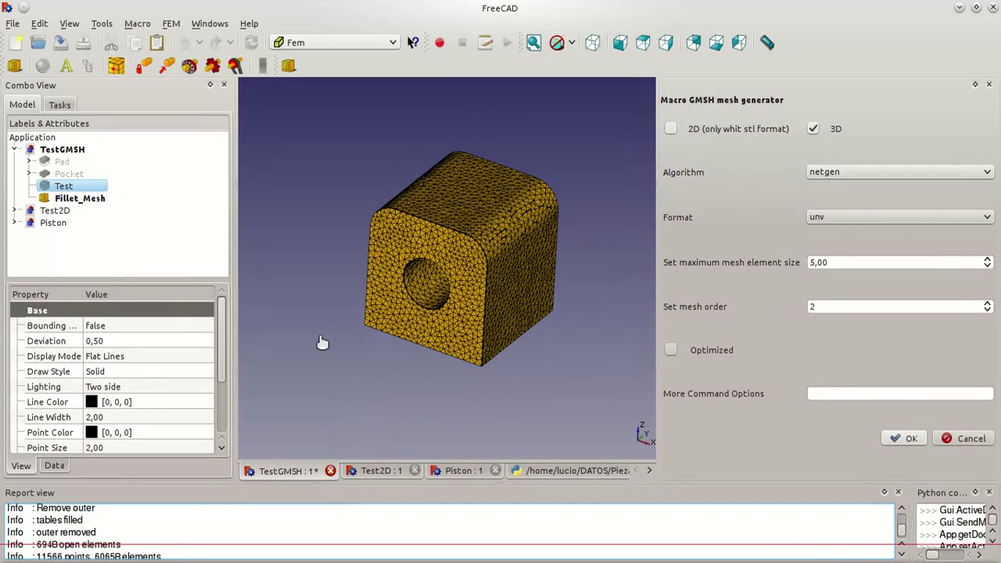
Show the Test solid again and hide the first Fillet_Mesh
left_click(319, 339)
left_click(68, 190)
key("space")
left_click(76, 198)
key("space")
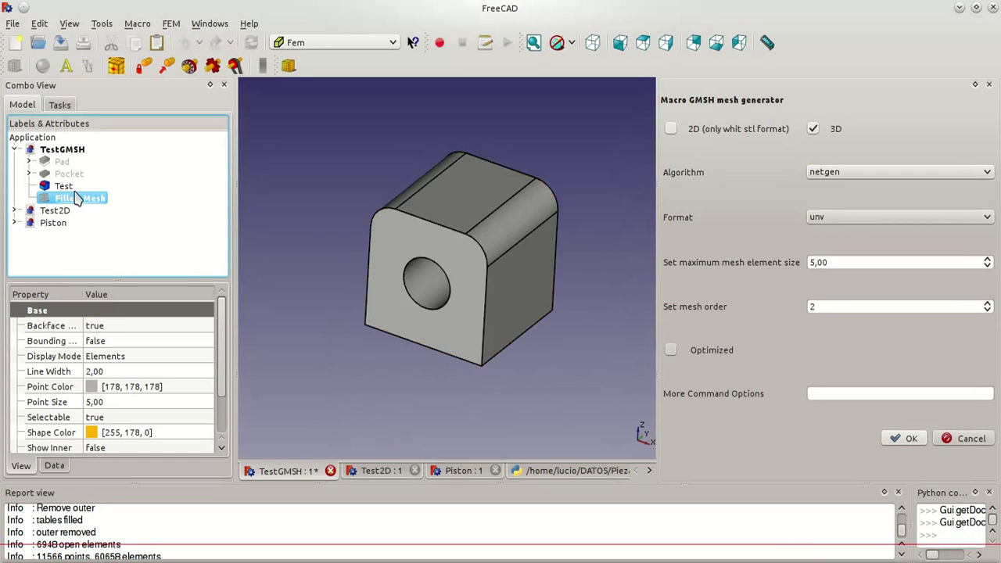
Remesh Test with maximum element size 3,00, creating Fillet_Mesh001
left_click(69, 186)
left_click(840, 261)
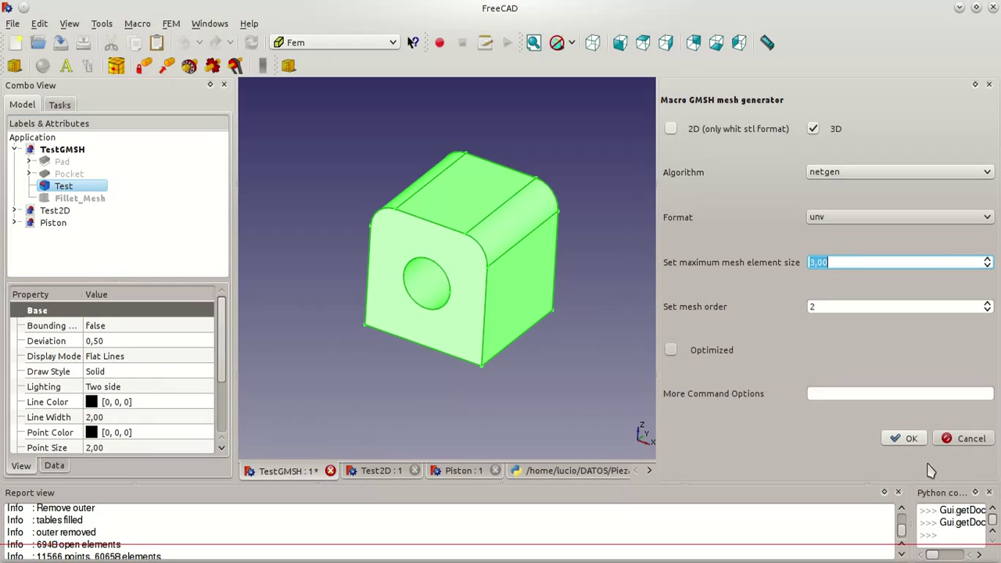
left_click(898, 440)
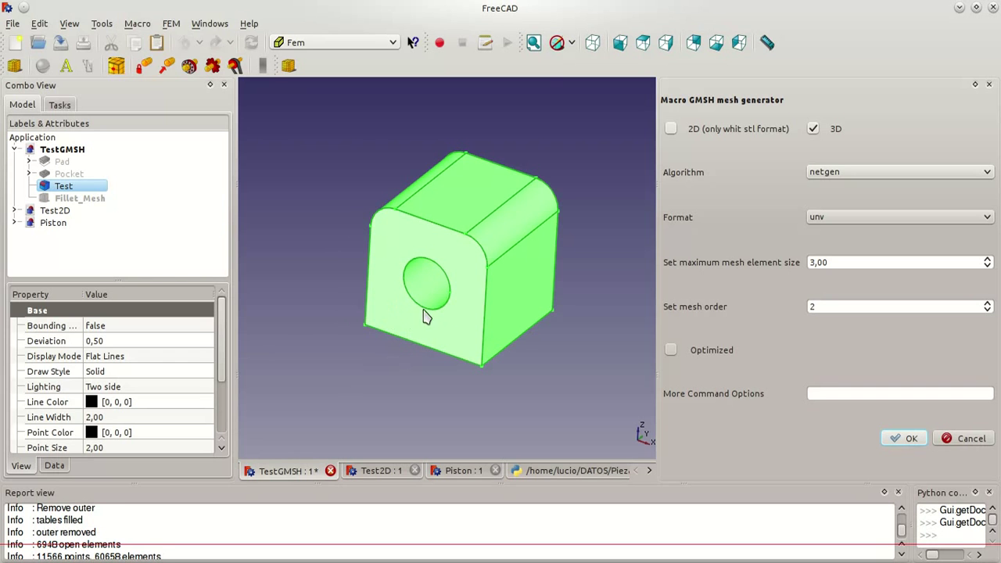
Hide Test, inspect Fillet_Mesh001, and highlight its 184684-element count in the log
right_click(67, 186)
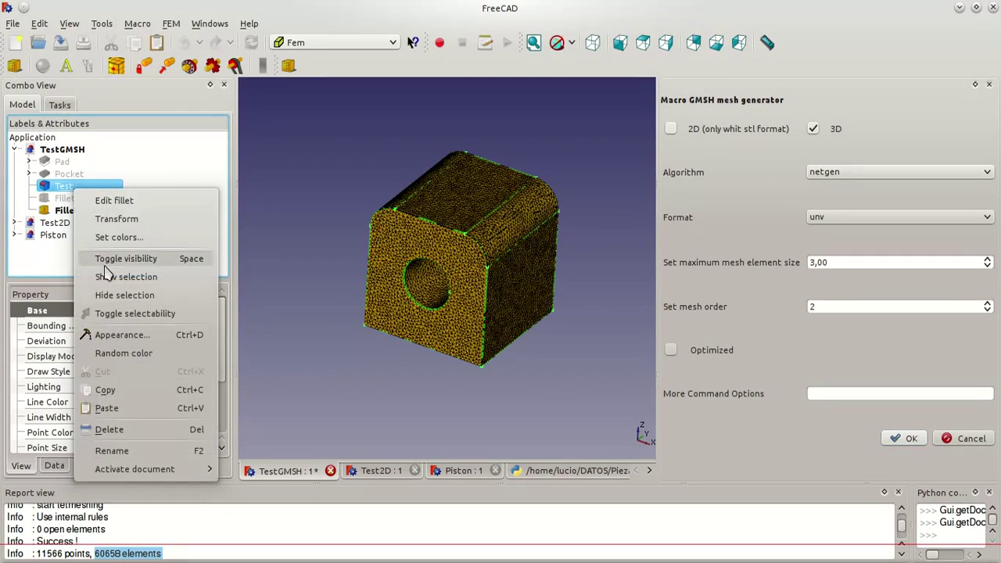
left_click(88, 258)
scroll(399, 297, "up", 3)
scroll(398, 262, "up", 3)
scroll(399, 262, "down", 5)
mouse_move(401, 277)
middle_mouse_down()
mouse_move(428, 272)
mouse_move(409, 286)
middle_mouse_up()
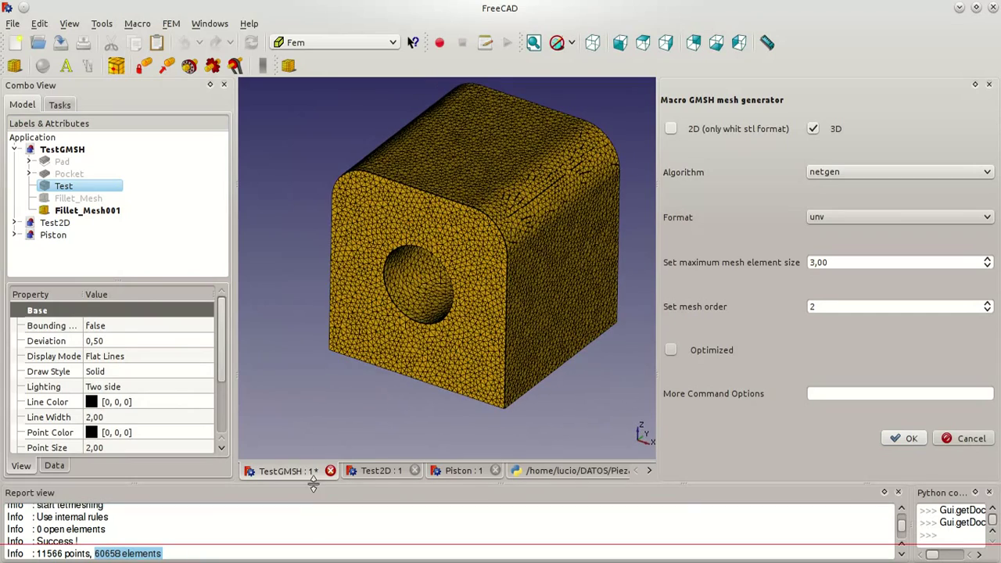
left_click_drag(327, 483, 326, 393)
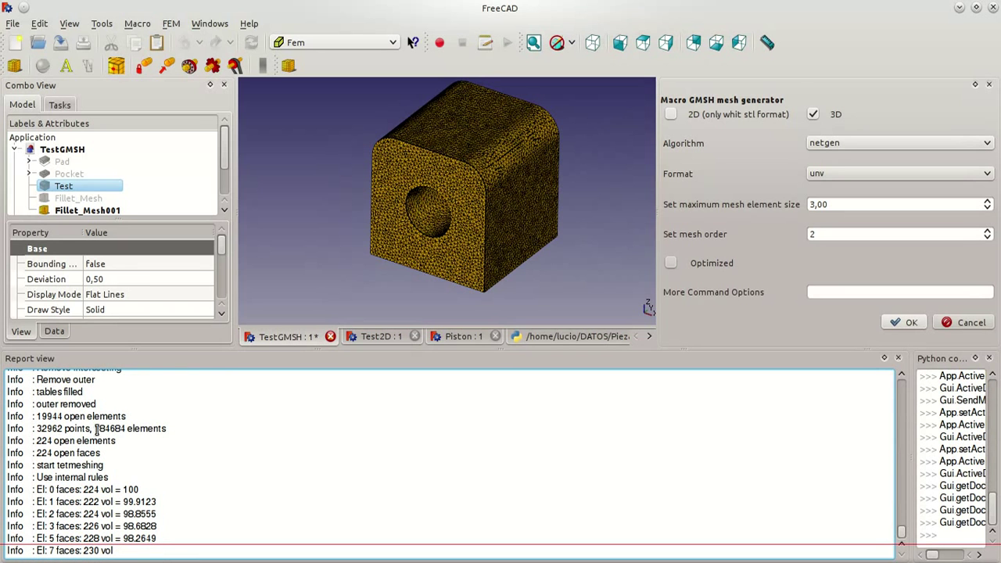
left_click_drag(125, 429, 164, 430)
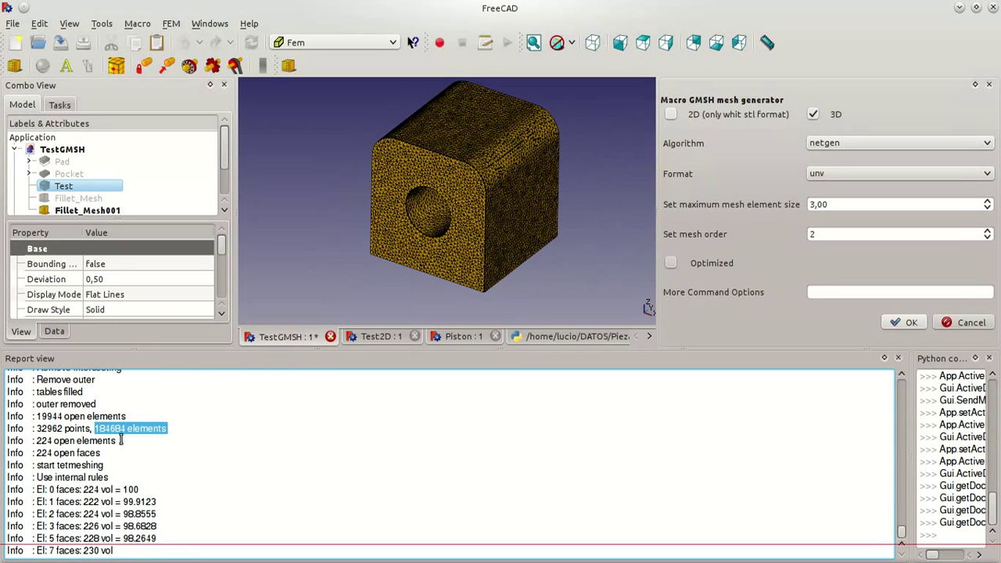
left_click_drag(378, 352, 380, 473)
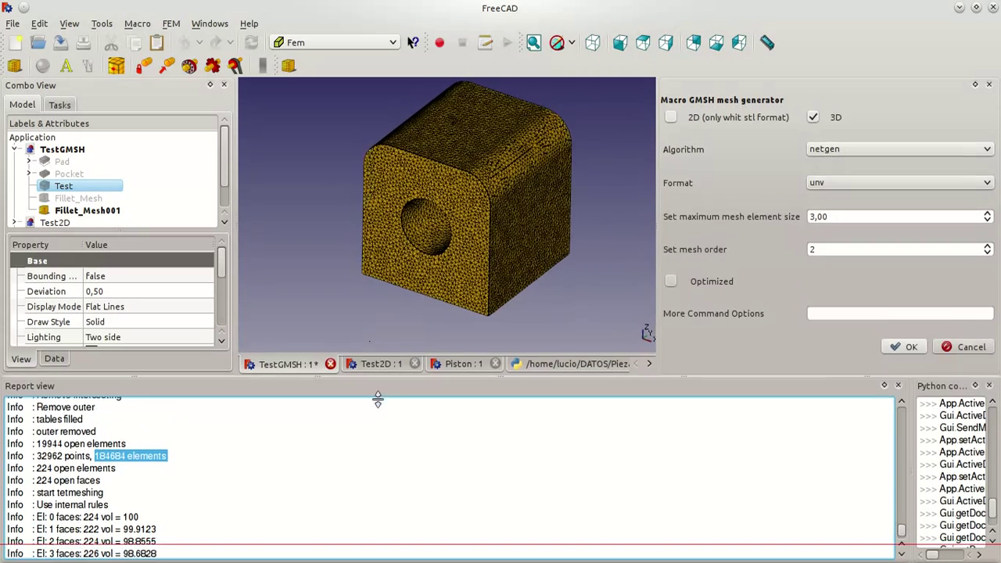
Set Fillet_Mesh001's display mode to Elements & Nodes and inspect its nodes
left_click(88, 210)
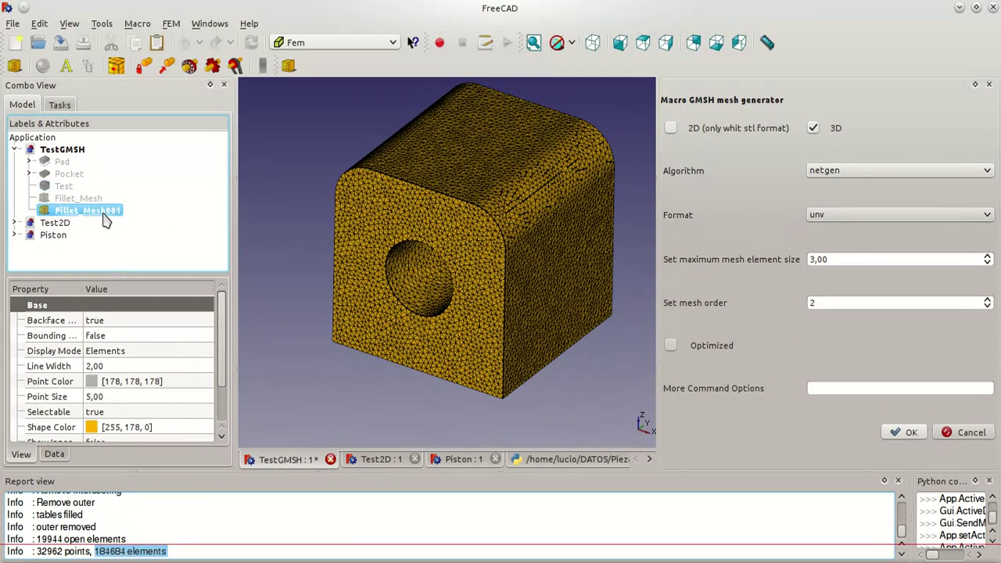
left_click(101, 352)
left_click(103, 351)
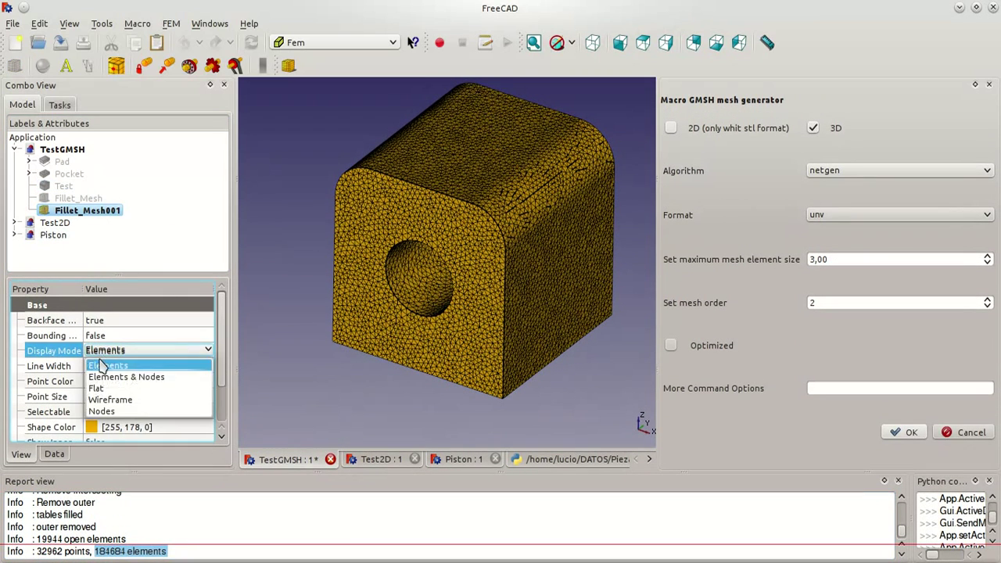
left_click(106, 376)
middle_click_drag(311, 263, 324, 233)
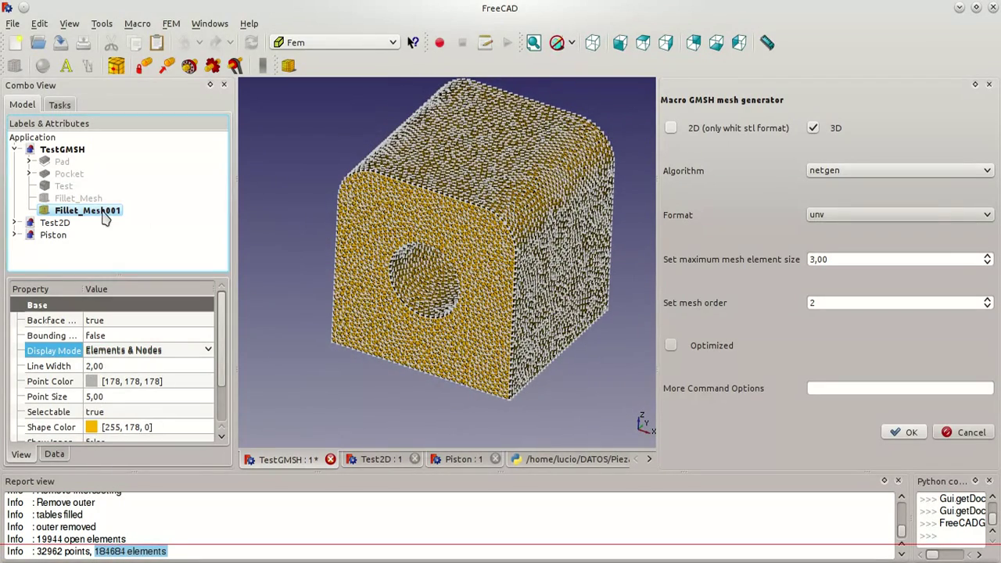
Hide Fillet_Mesh001, show Fillet_Mesh, and display it as Elements & Nodes
right_click(105, 217)
left_click(134, 234)
right_click(83, 200)
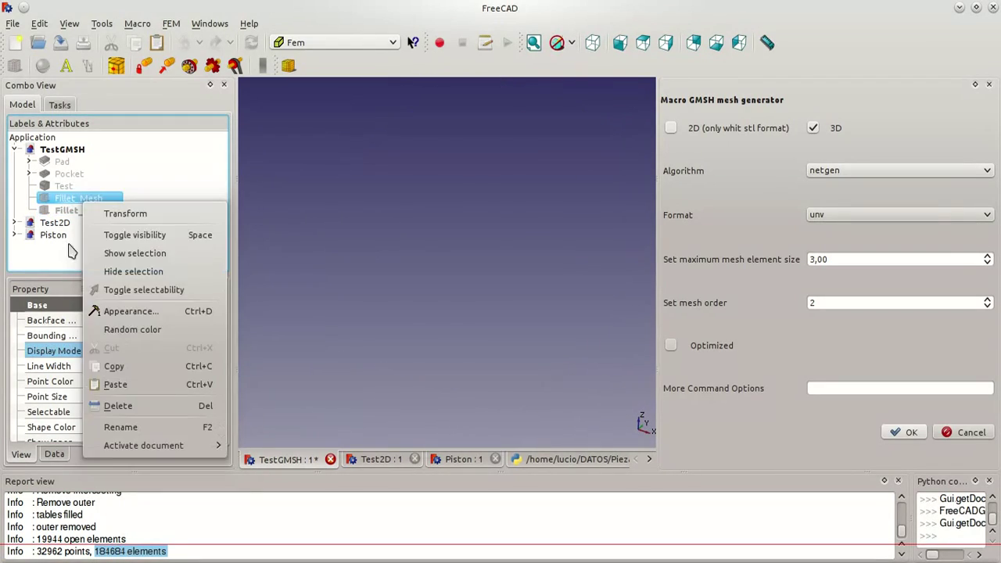
left_click(135, 234)
left_click(115, 350)
left_click(115, 351)
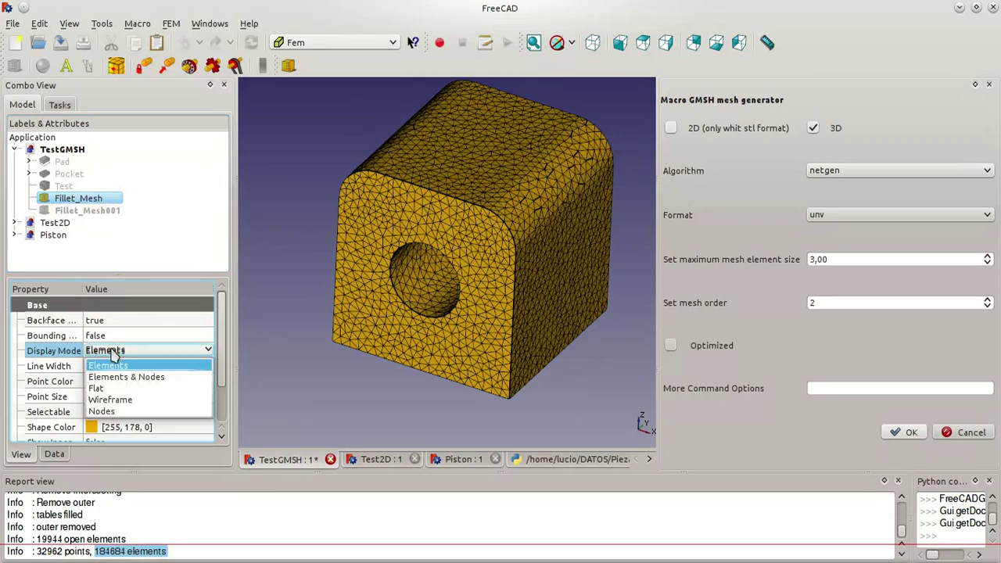
left_click(102, 377)
mouse_move(314, 228)
middle_mouse_down()
mouse_move(336, 226)
mouse_move(307, 187)
mouse_move(321, 208)
middle_mouse_up()
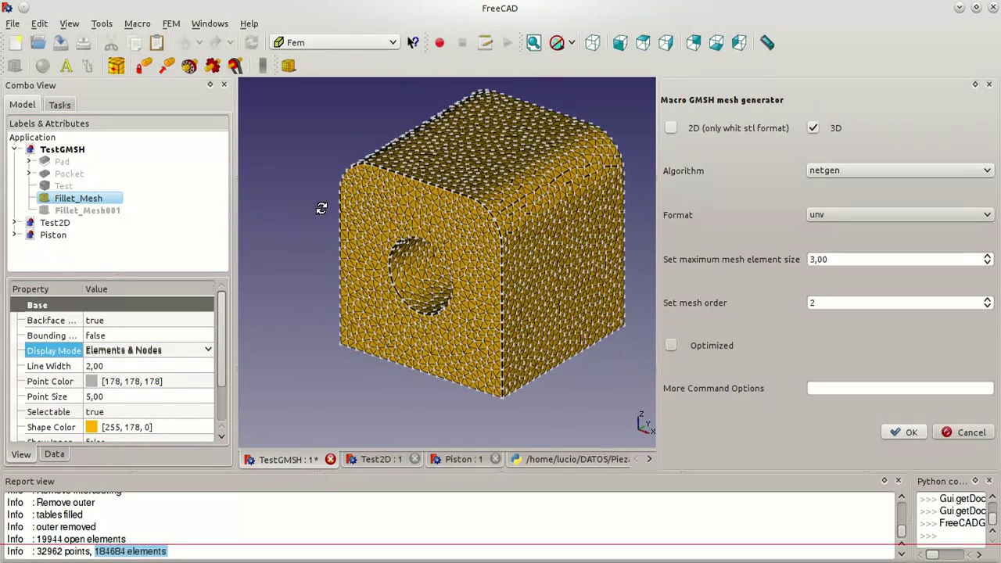
Activate the Test2D document and select its Plane
double_click(53, 223)
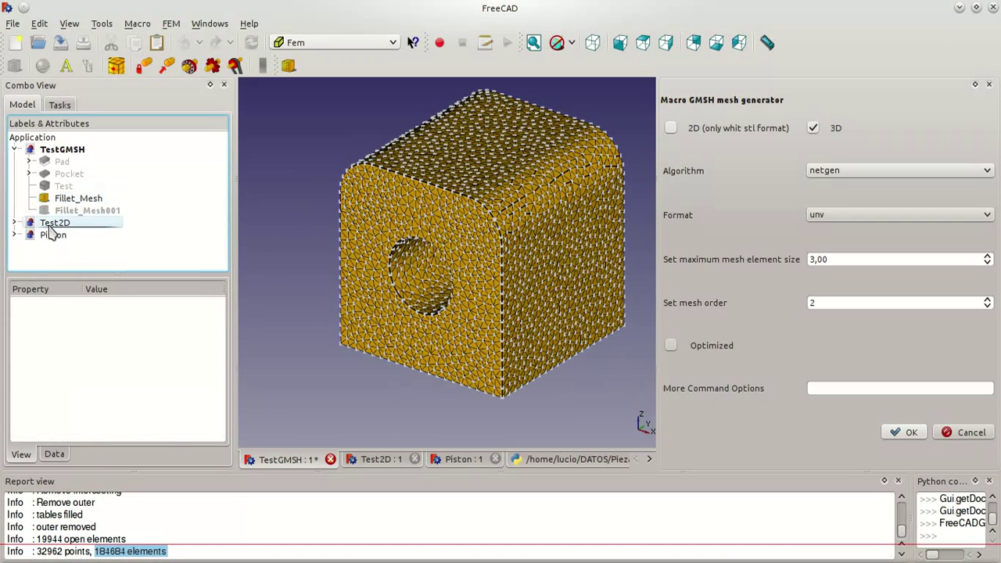
left_click(15, 149)
left_click(15, 162)
left_click(67, 173)
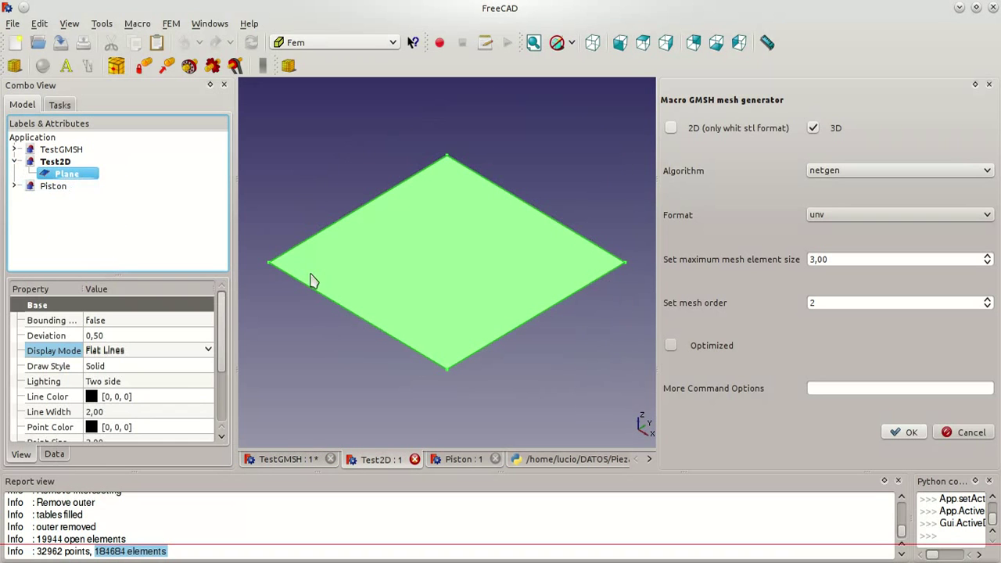
Mesh the Plane in 2D with stl format and maximum element size 5,00
left_click(670, 129)
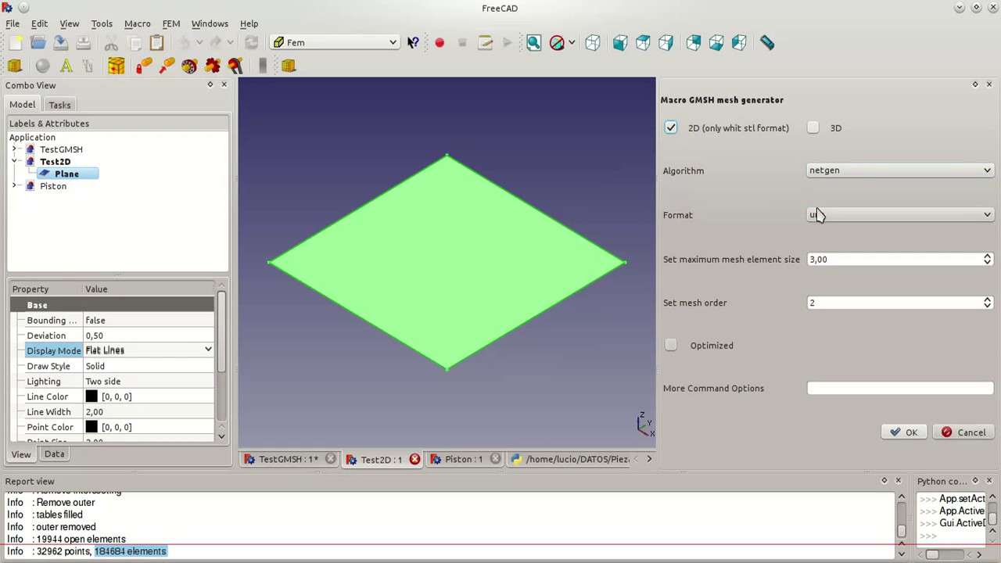
left_click(817, 215)
left_click(816, 243)
left_click(986, 256)
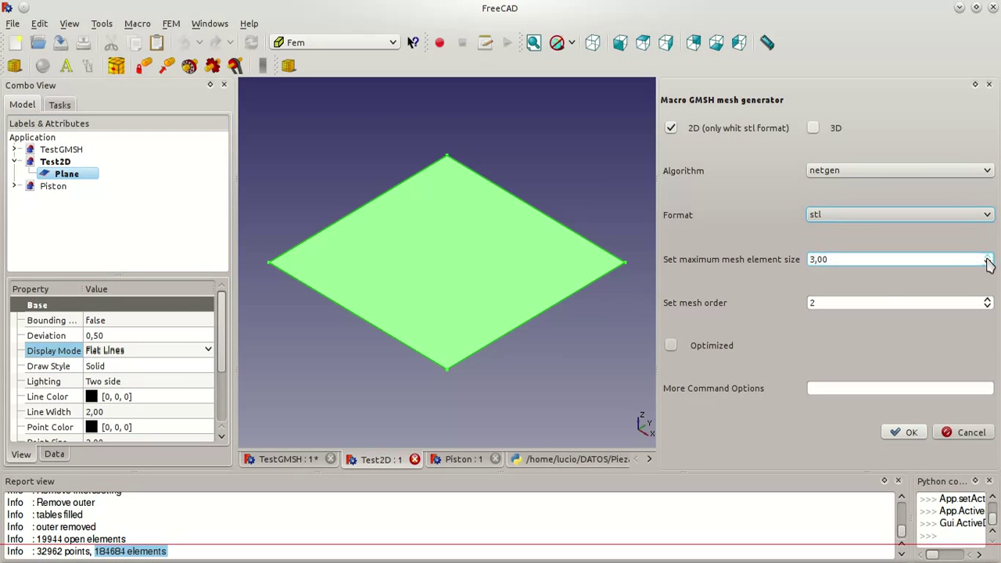
left_click(903, 433)
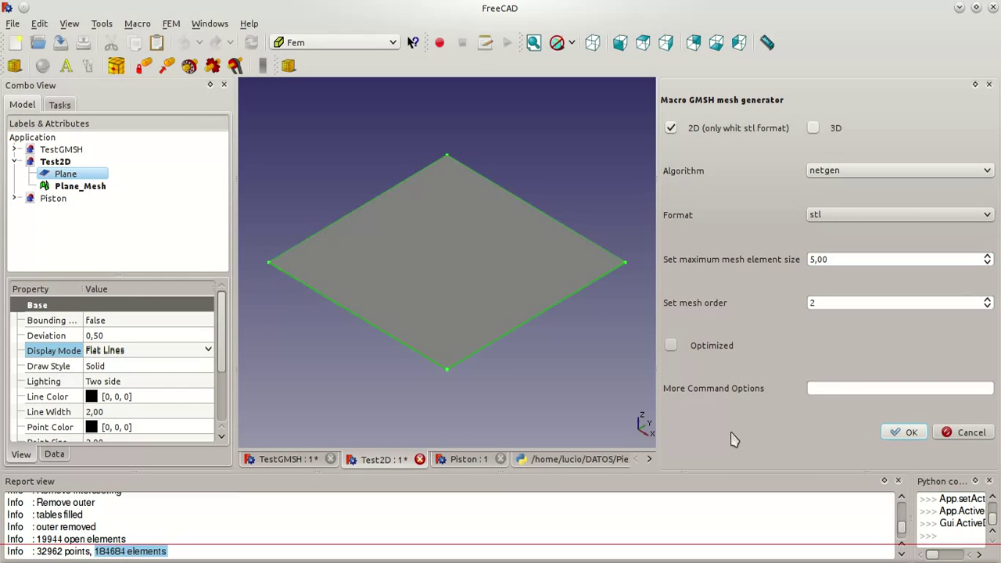
Hide the Plane and show Plane_Mesh in Flat Lines display mode
right_click(85, 179)
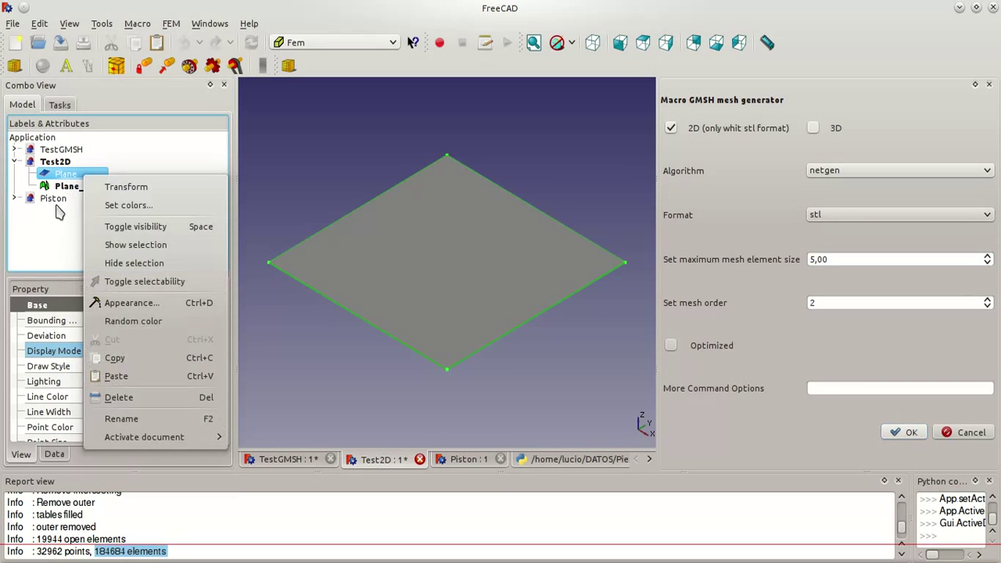
left_click(137, 223)
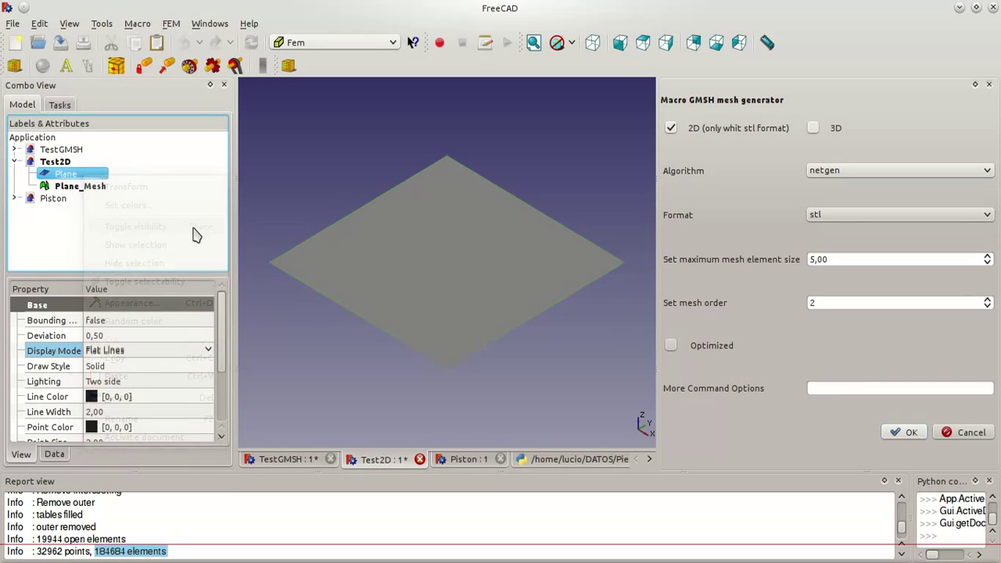
left_click(80, 186)
left_click(123, 350)
left_click(123, 352)
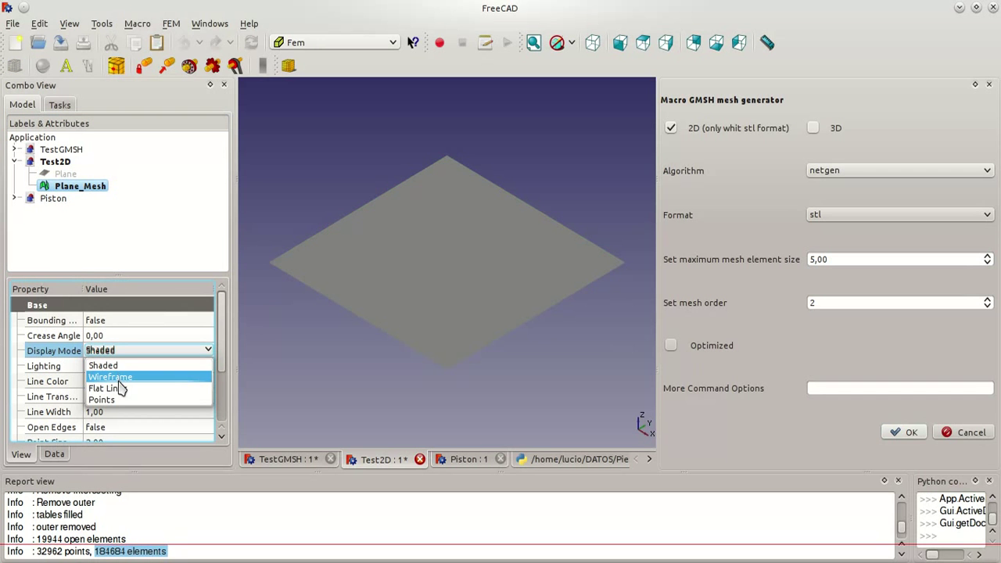
left_click(121, 388)
mouse_move(436, 292)
middle_mouse_down()
mouse_move(401, 312)
mouse_move(449, 168)
mouse_move(440, 277)
mouse_move(413, 284)
mouse_move(453, 284)
mouse_move(433, 293)
middle_mouse_up()
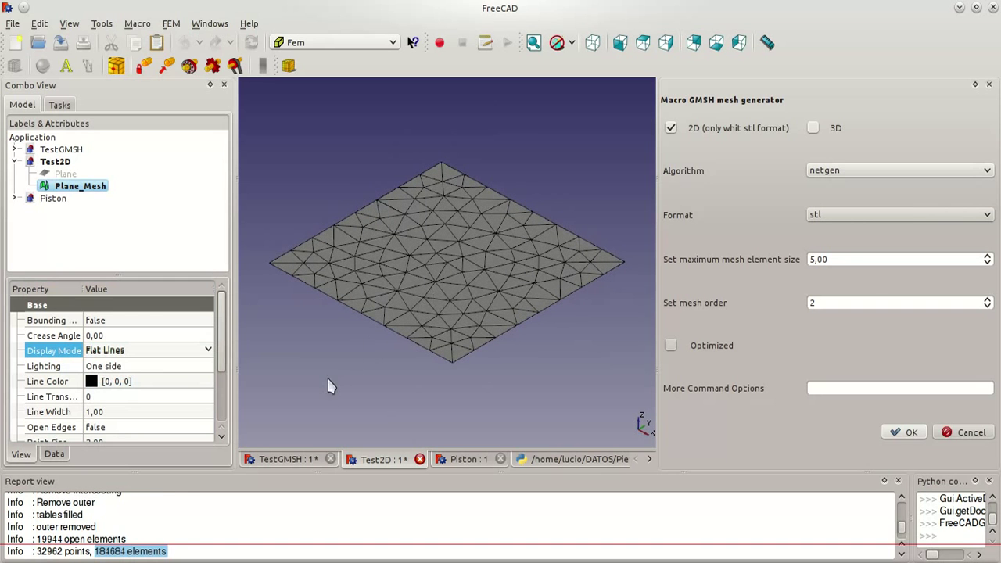
Highlight the 220-element count in the meshing log, then clear the selection
left_click(160, 501)
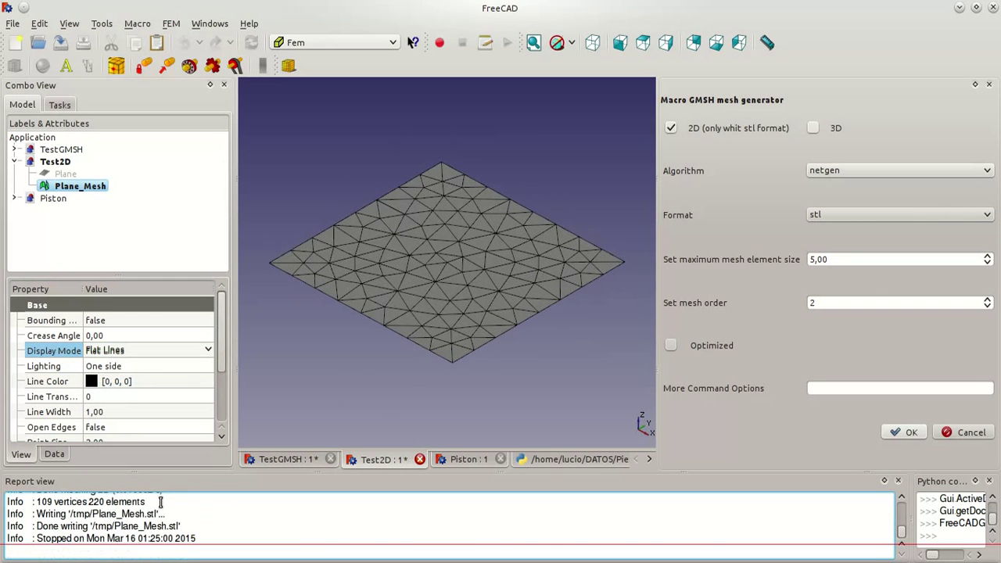
scroll(149, 509, "up", 1)
scroll(98, 524, "down", 1)
left_click_drag(90, 501, 134, 502)
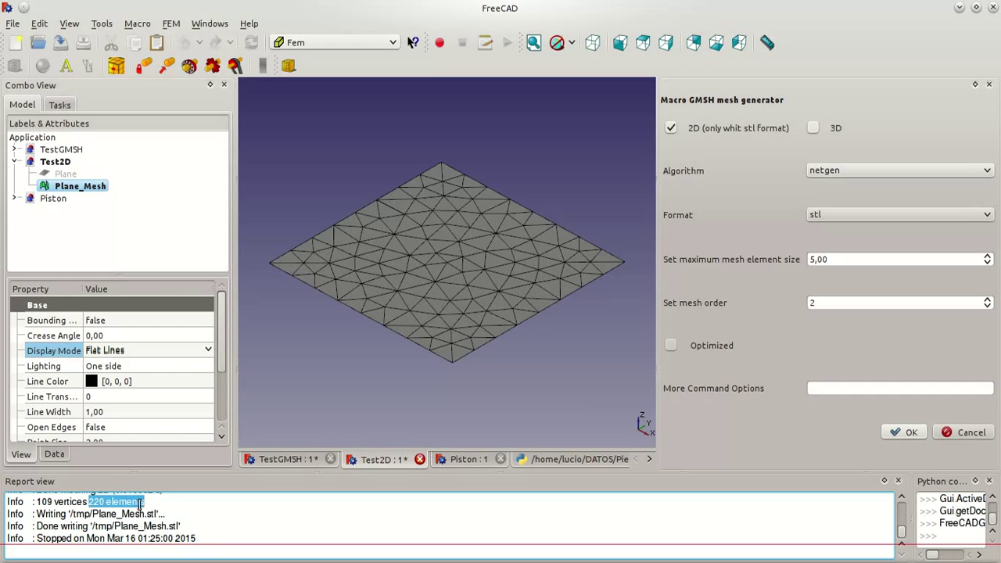
left_click(399, 401)
Activate the Piston document, select the Piston solid, and clear the report log
double_click(25, 198)
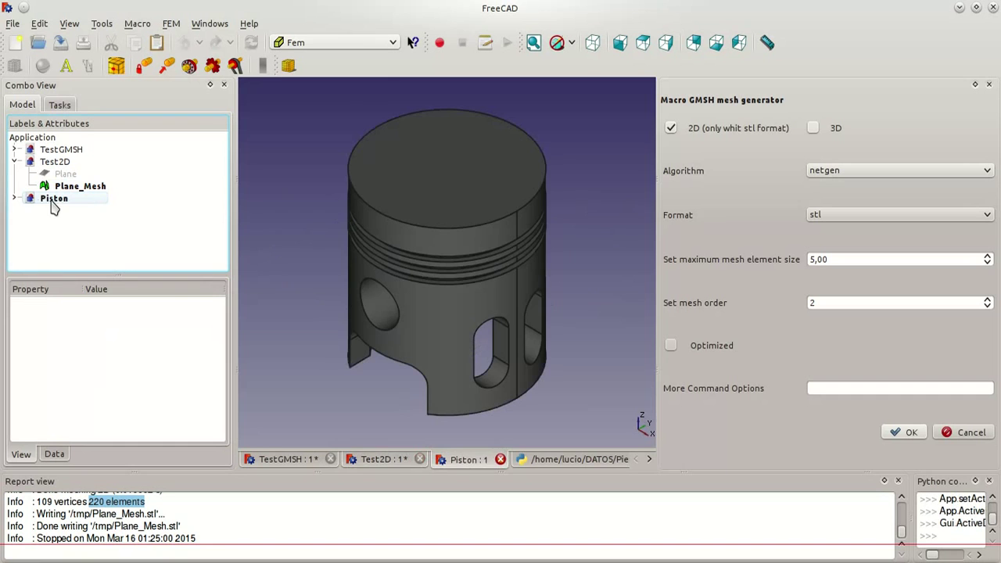
left_click(14, 161)
left_click(14, 174)
left_click(61, 199)
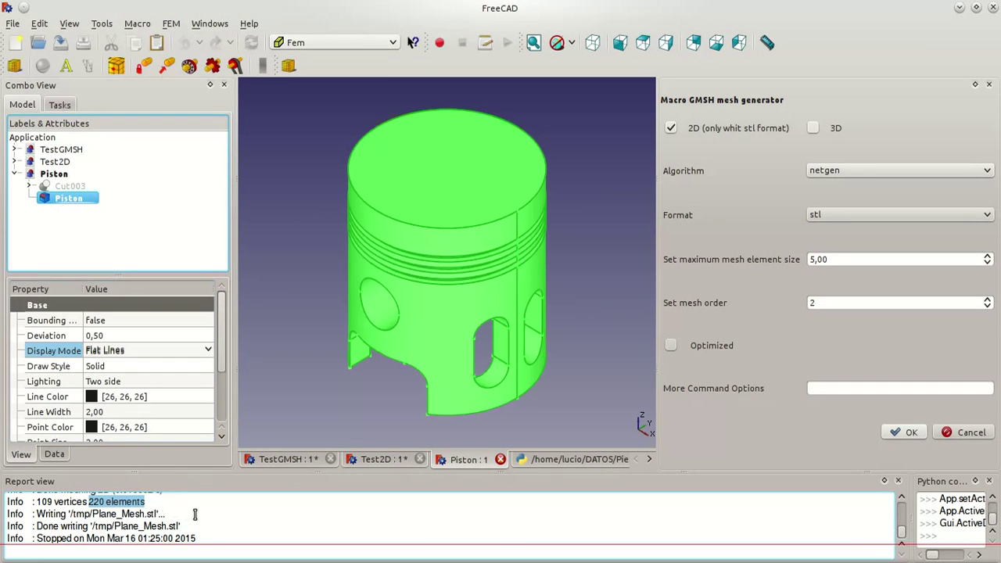
right_click(403, 537)
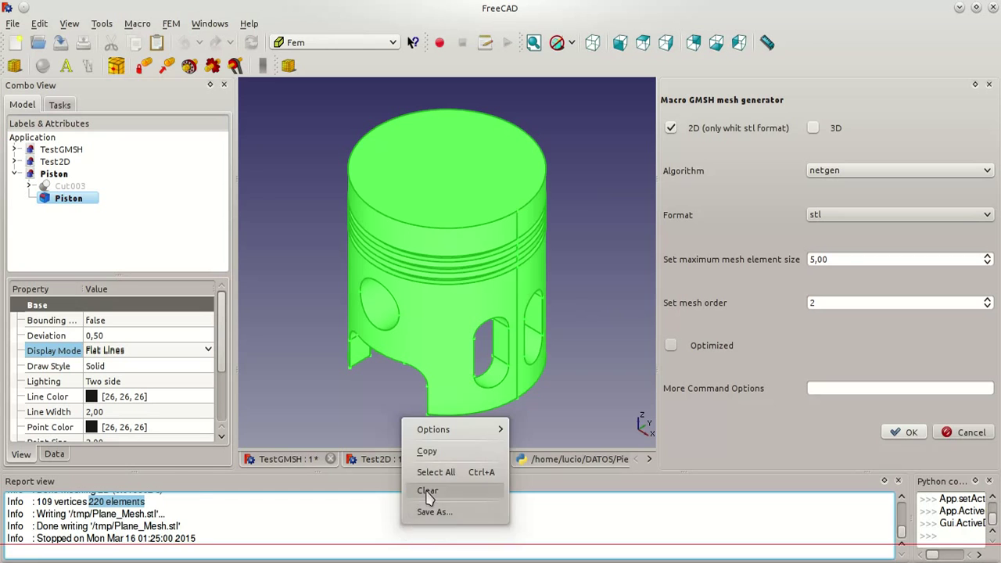
left_click(422, 487)
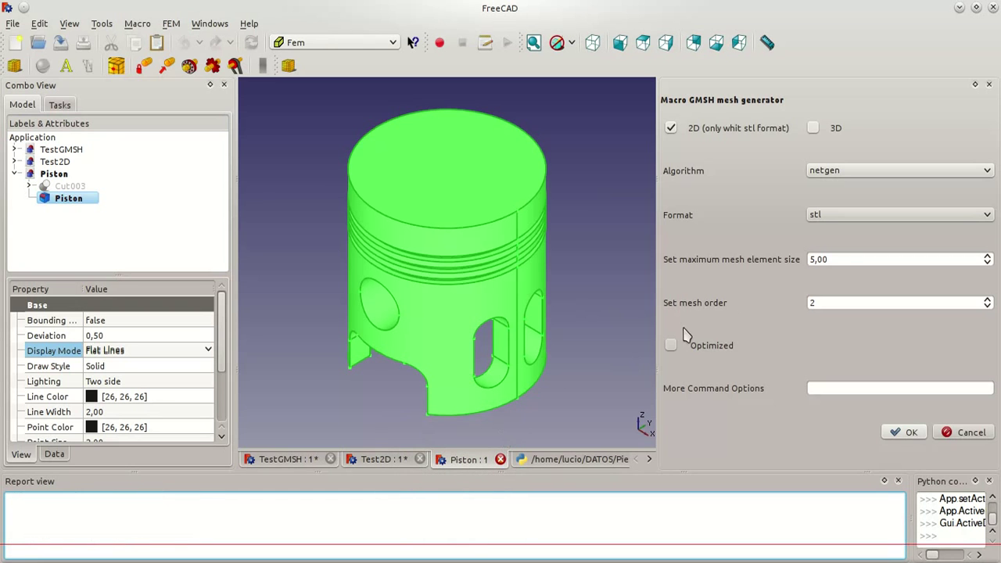
Set the generator to 3D, meshadapt, unv, size 4,00, with optimization enabled
left_click(817, 129)
left_click(822, 172)
left_click(817, 223)
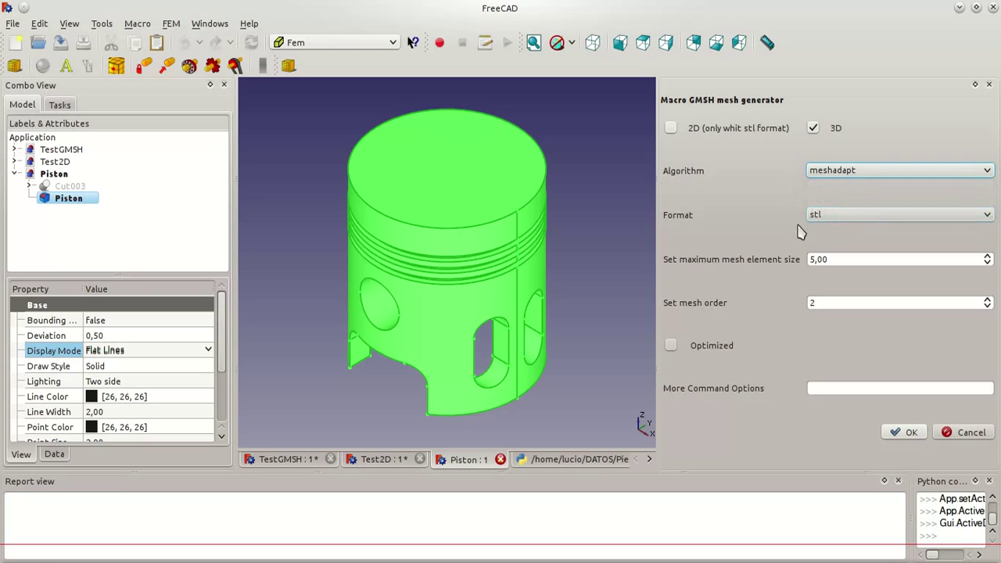
left_click(813, 215)
left_click(816, 232)
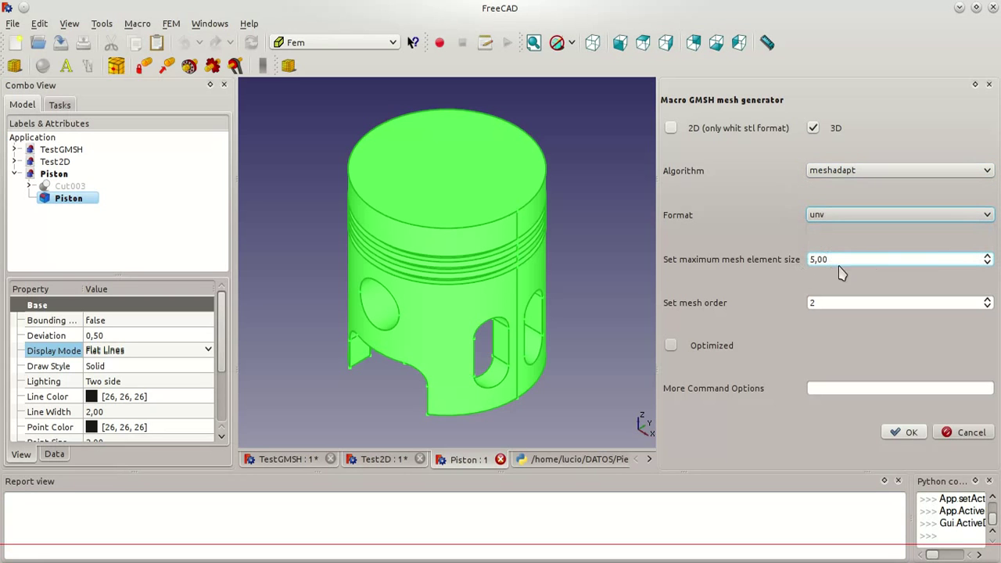
left_click(987, 263)
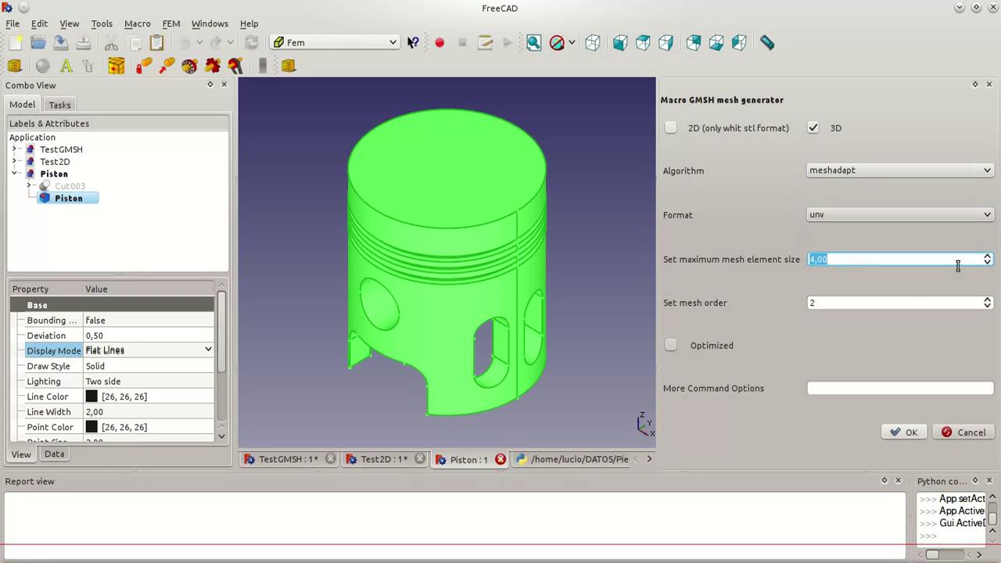
left_click(702, 348)
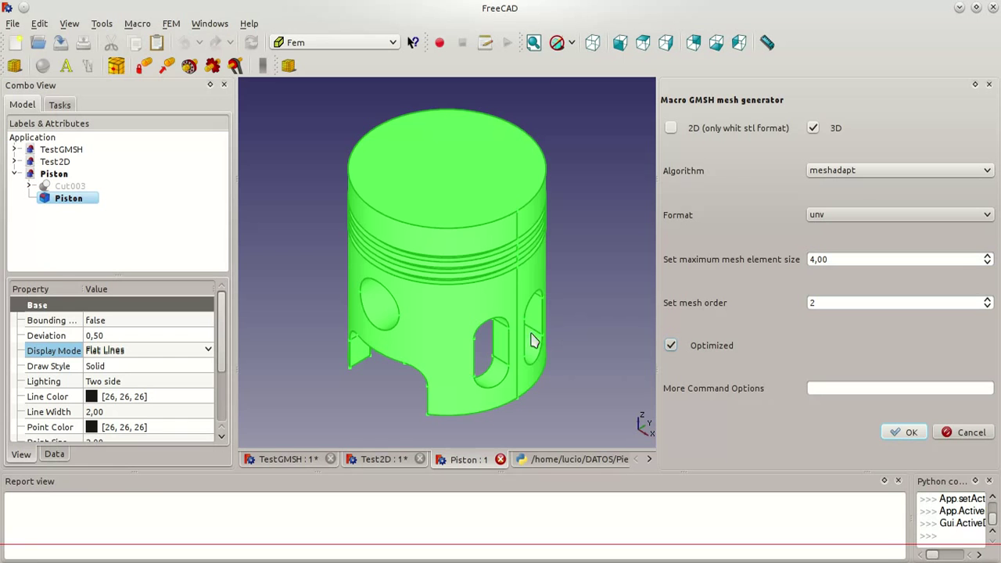
Hide the Piston solid and orbit to inspect the first piston mesh
right_click(57, 201)
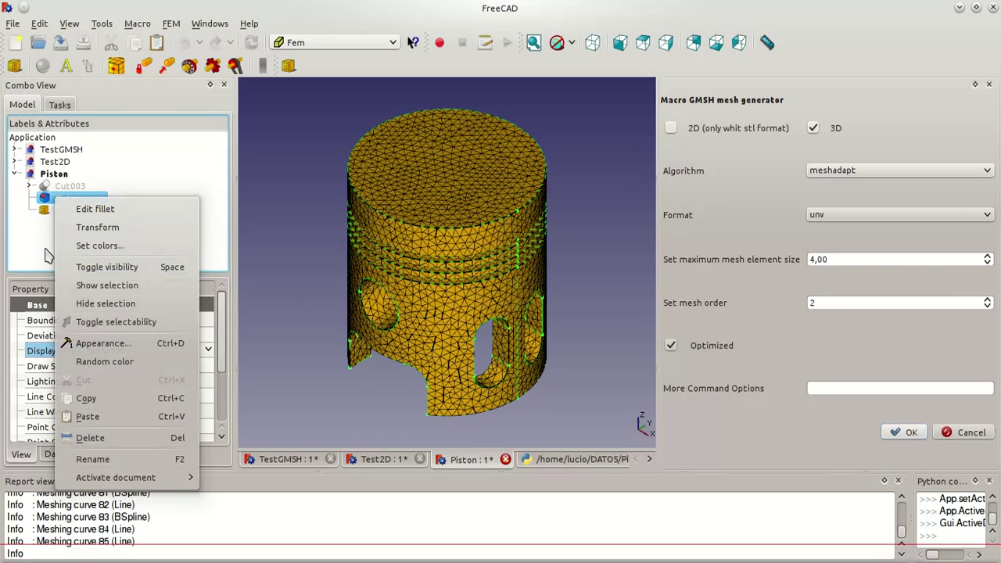
left_click(82, 268)
mouse_move(329, 289)
middle_mouse_down()
mouse_move(370, 303)
mouse_move(339, 308)
middle_mouse_up()
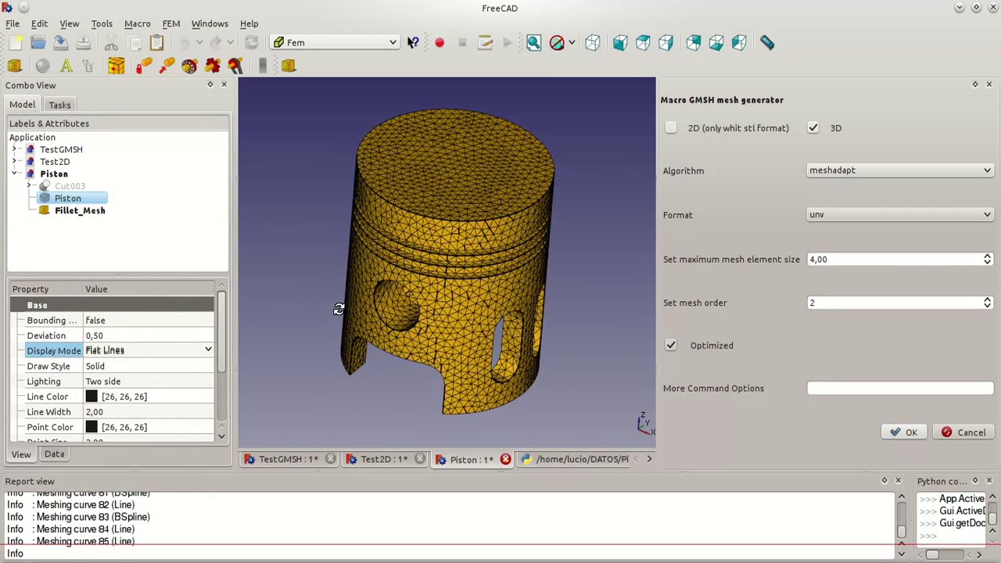
Hide Fillet_Mesh, show the Piston solid again, and set maximum element size to 3,00
right_click(63, 217)
left_click(78, 243)
right_click(69, 198)
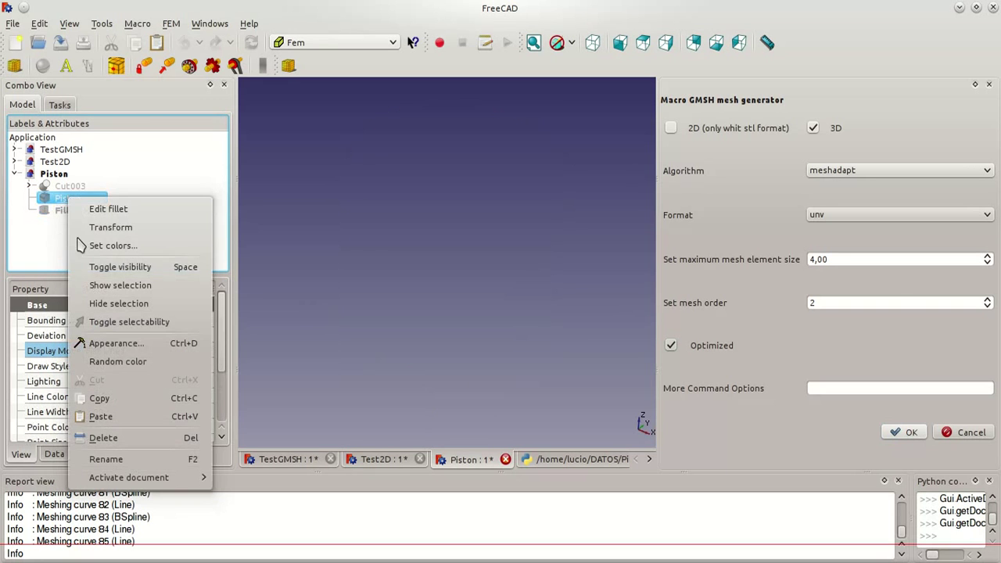
left_click(86, 266)
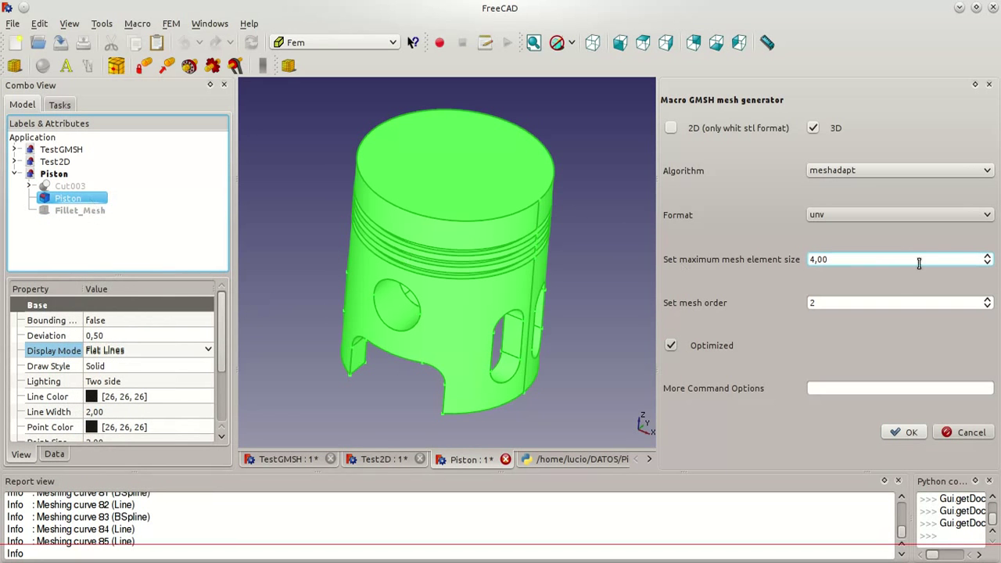
left_click(987, 263)
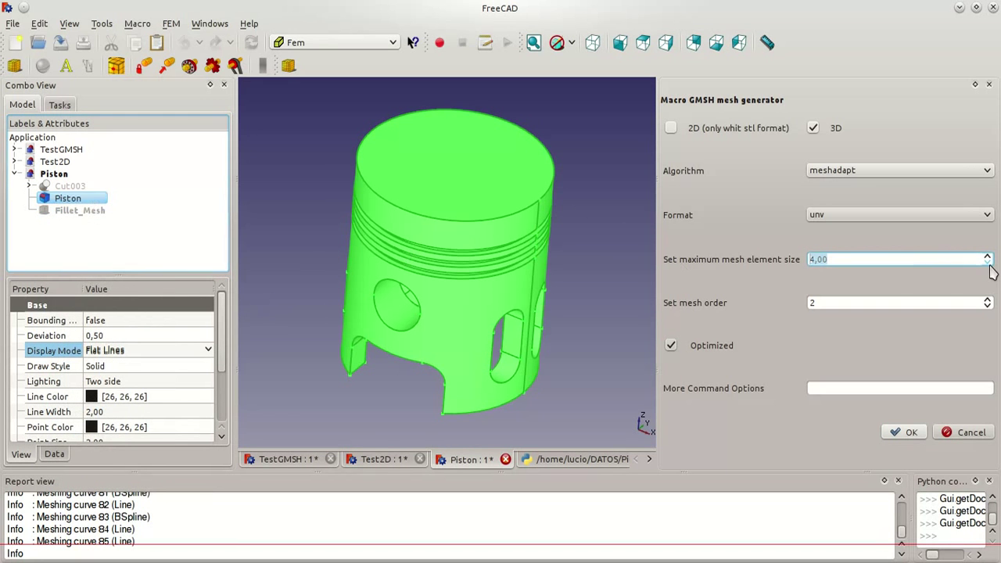
Generate the finer 3,00 piston mesh and hide the Piston solid
left_click(888, 436)
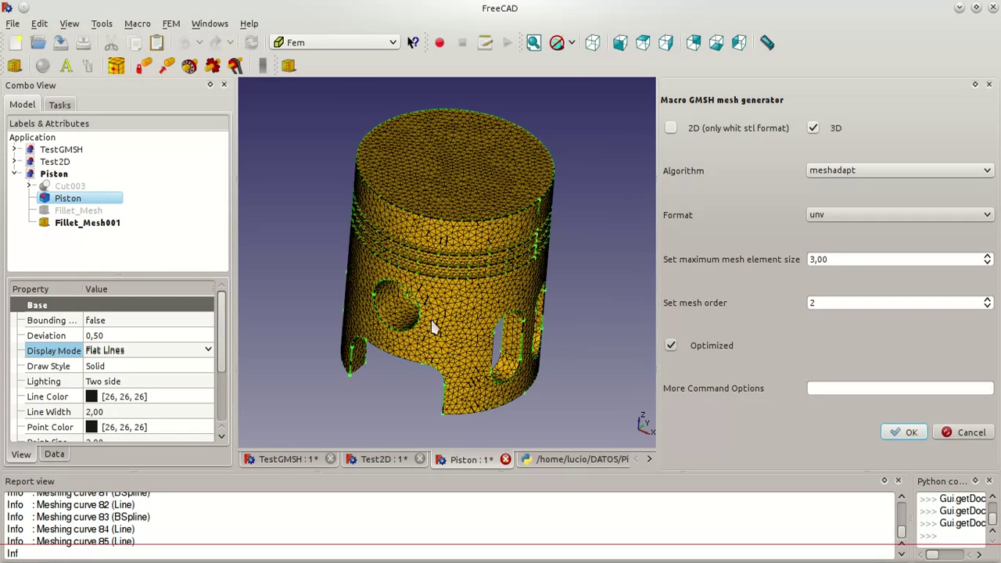
right_click(66, 205)
left_click(110, 271)
View the new mesh from the side, enlarge the 3D view, and close the mesh generator panel
mouse_move(474, 279)
middle_mouse_down()
mouse_move(510, 223)
mouse_move(434, 256)
mouse_move(444, 381)
middle_mouse_up()
scroll(442, 313, "up", 2)
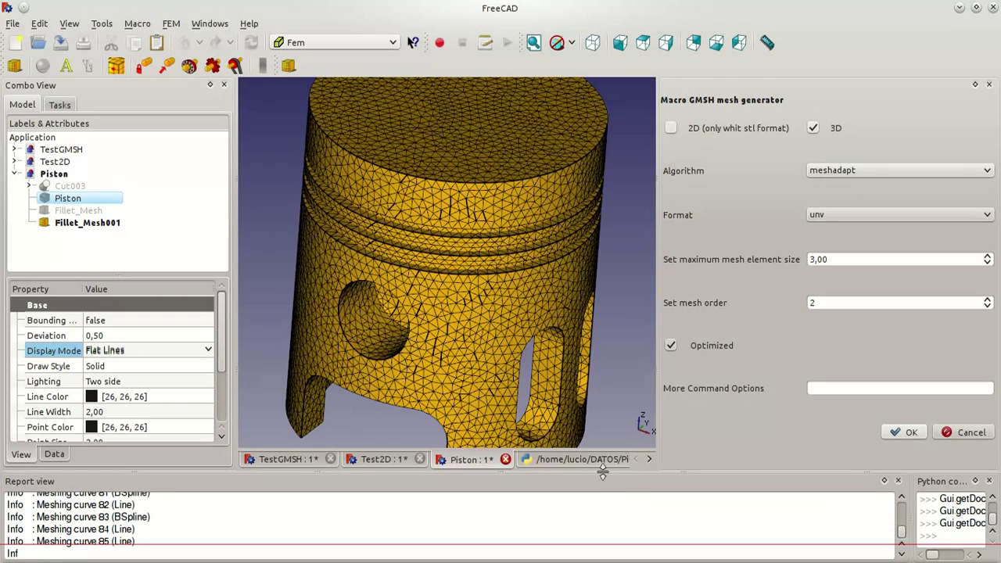
left_click_drag(602, 469, 615, 550)
mouse_move(561, 301)
middle_mouse_down()
mouse_move(564, 262)
mouse_move(594, 234)
mouse_move(659, 238)
mouse_move(518, 235)
mouse_move(728, 295)
mouse_move(582, 298)
mouse_move(703, 313)
mouse_move(583, 266)
mouse_move(509, 203)
mouse_move(519, 167)
mouse_move(590, 211)
mouse_move(570, 210)
mouse_move(572, 223)
mouse_move(570, 192)
middle_mouse_up()
left_click(964, 439)
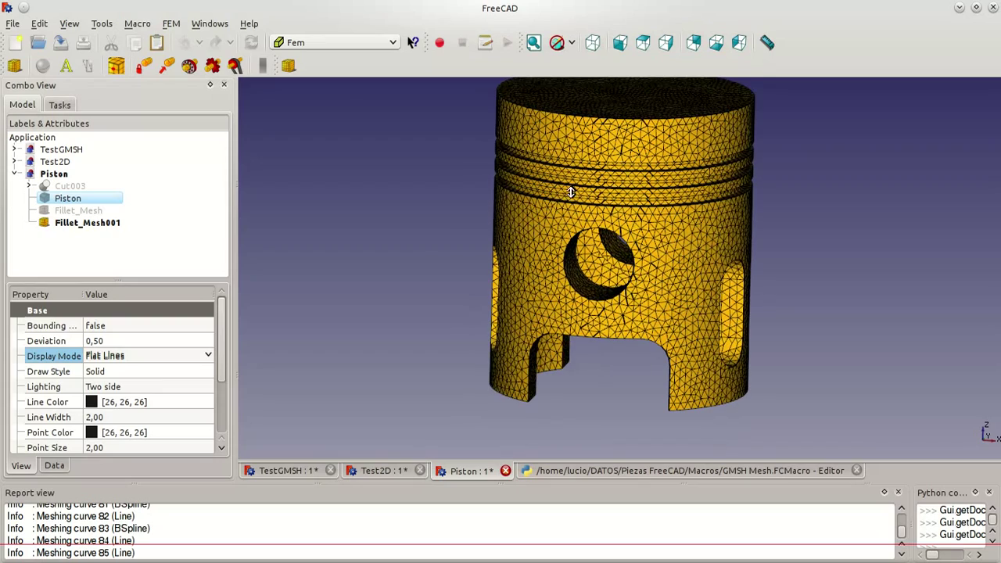
Set Fillet_Mesh001's Display Mode to Elements & Nodes and orbit to view it
left_click(110, 224)
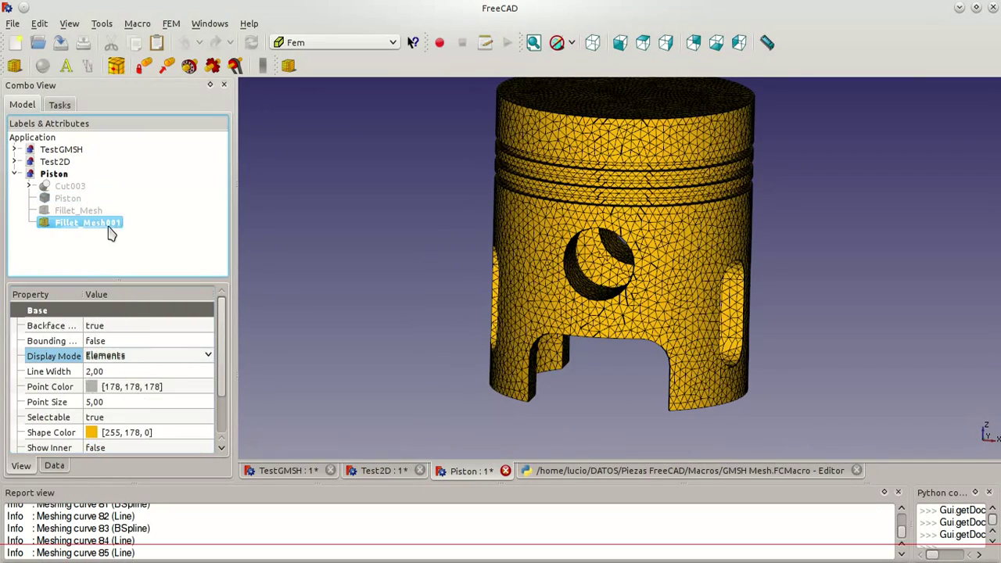
left_click(124, 364)
left_click(125, 380)
mouse_move(449, 307)
middle_mouse_down()
mouse_move(534, 283)
mouse_move(516, 261)
middle_mouse_up()
mouse_move(670, 250)
middle_mouse_down()
mouse_move(648, 253)
mouse_move(632, 278)
middle_mouse_up()
Zoom out and show the About FreeCAD information from the Help menu
scroll(633, 268, "down", 2)
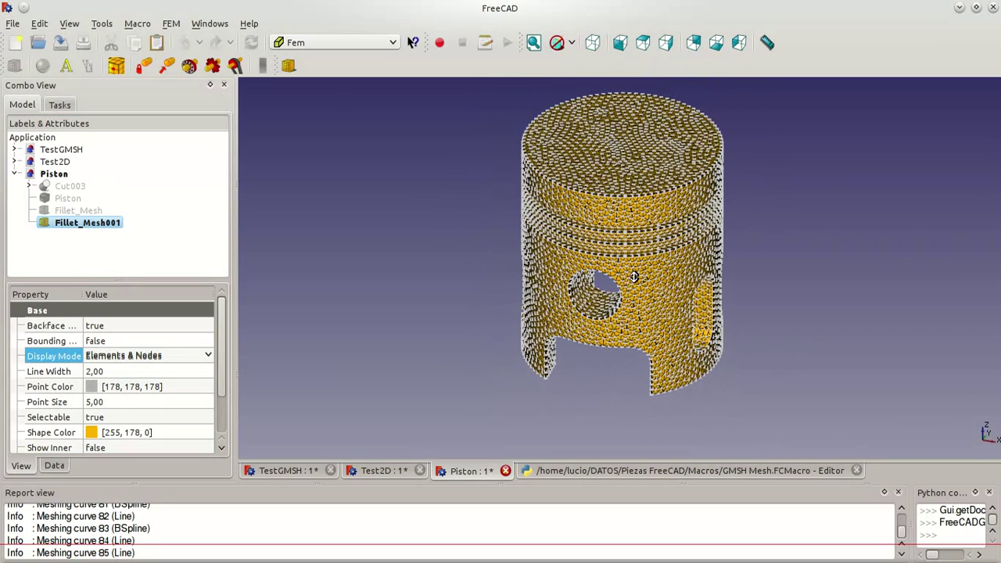
left_click(248, 24)
left_click(273, 171)
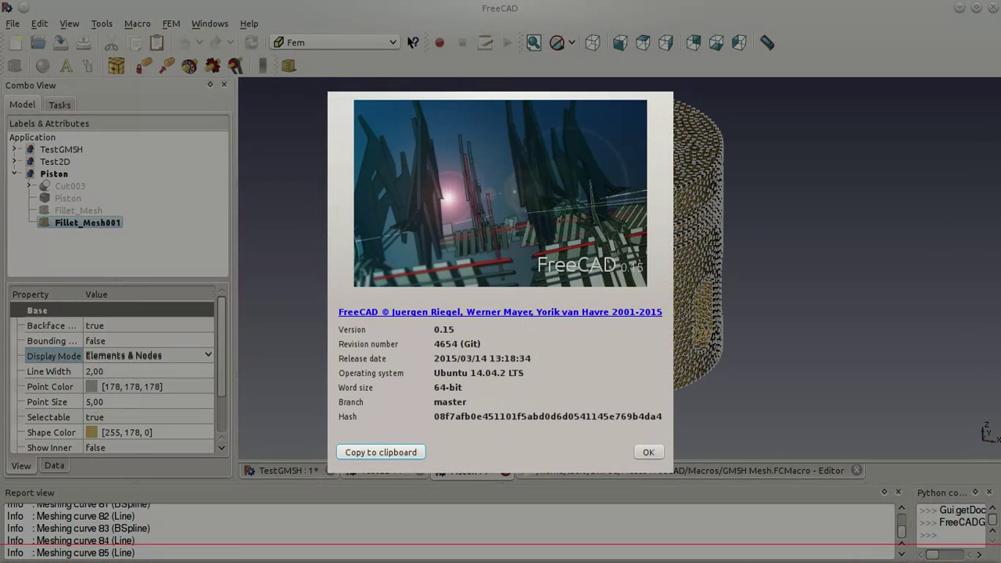